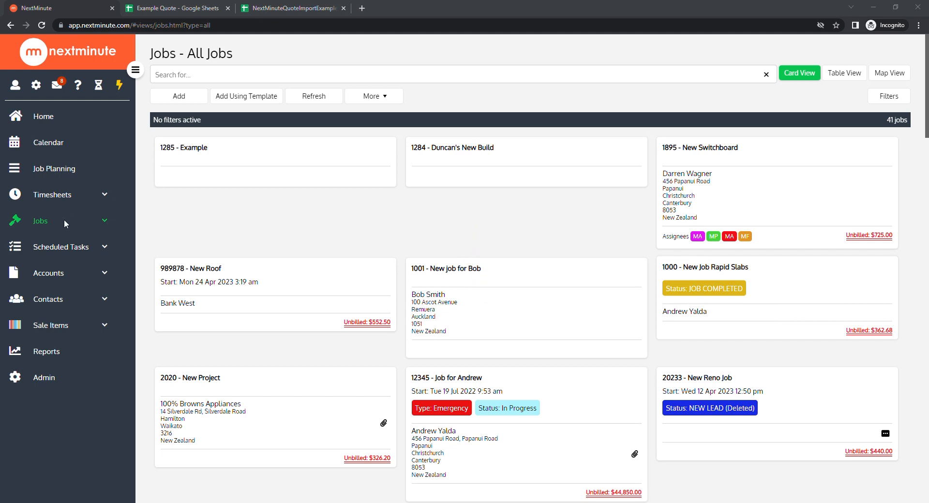
Step: Open the Quotes list and start adding a quote using an import file
left_click(67, 276)
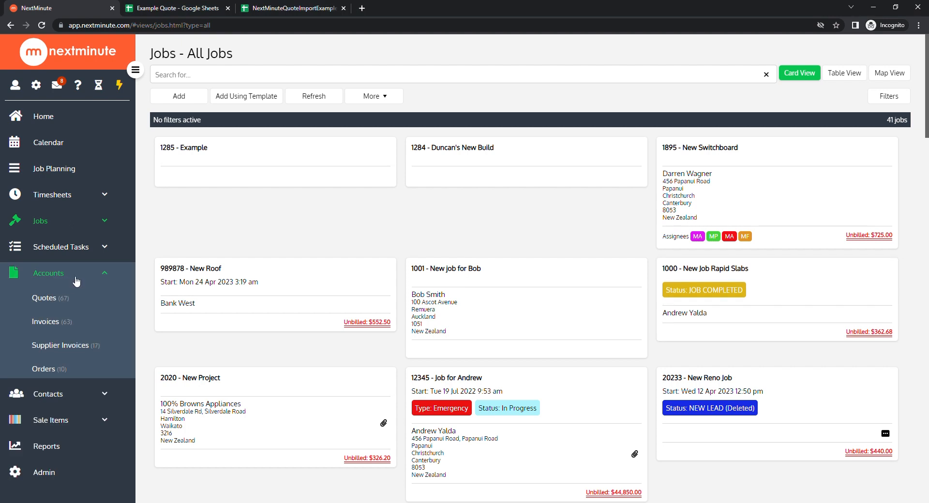
left_click(67, 303)
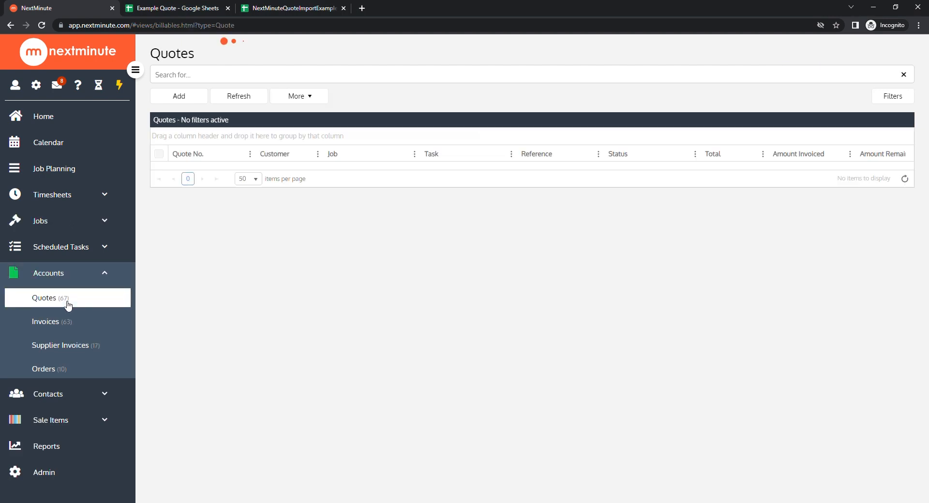
left_click(180, 97)
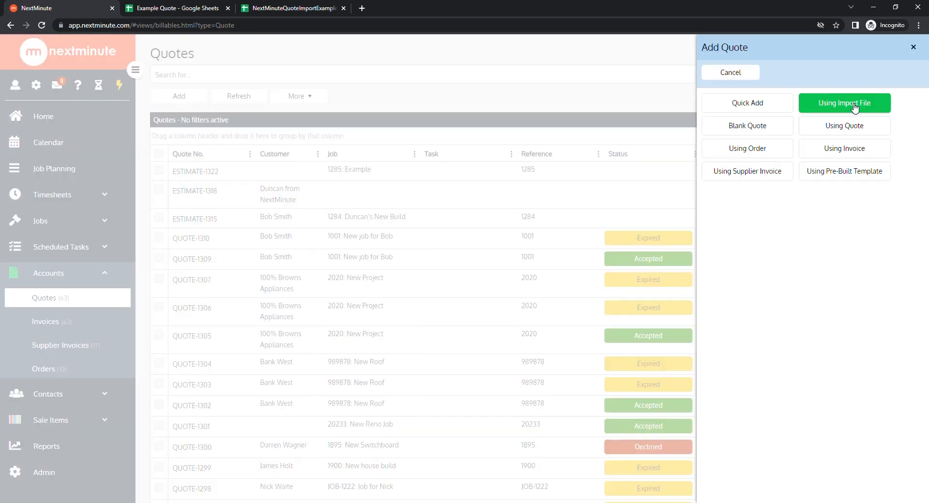
left_click(854, 107)
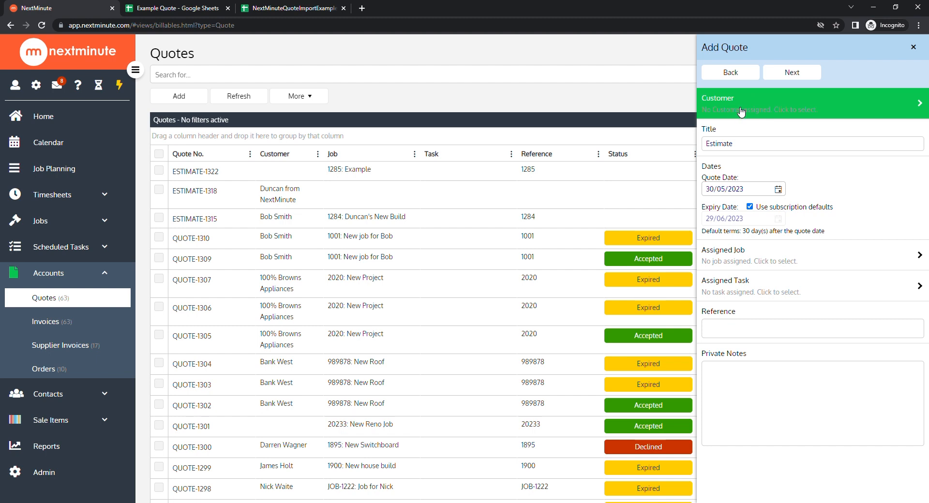
Step: Assign 100% Browns Appliances as the quote's customer and continue to the import settings
left_click(741, 112)
scroll(750, 148, "down", 1)
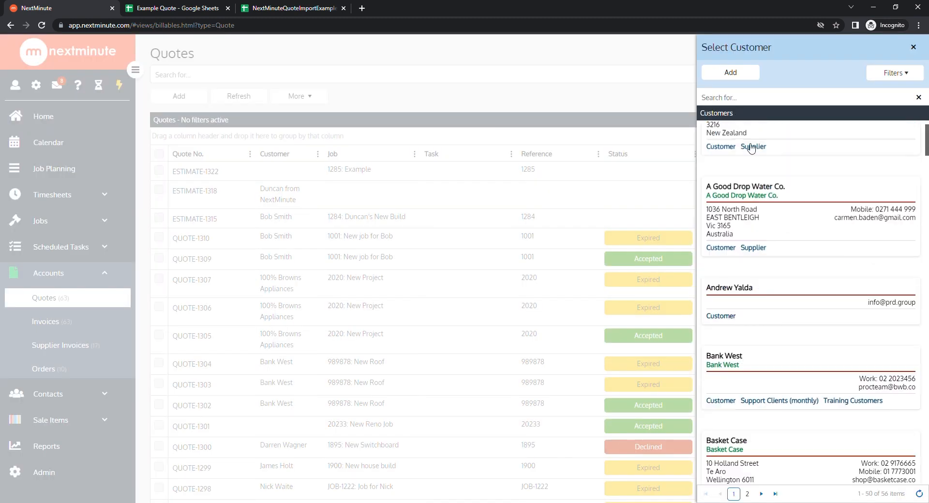
left_click(751, 149)
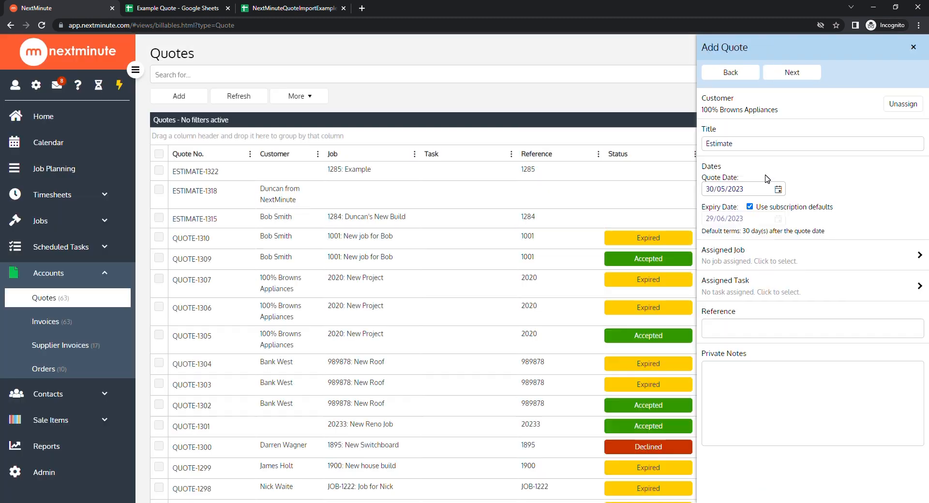
left_click(791, 73)
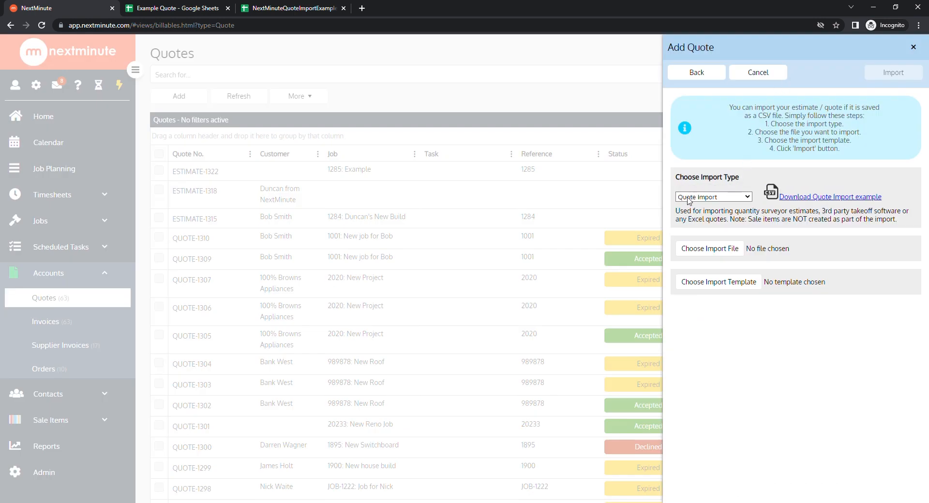
Step: Compare the Quote Import and Supplier Quote Import types, leaving Quote Import selected
left_click(710, 198)
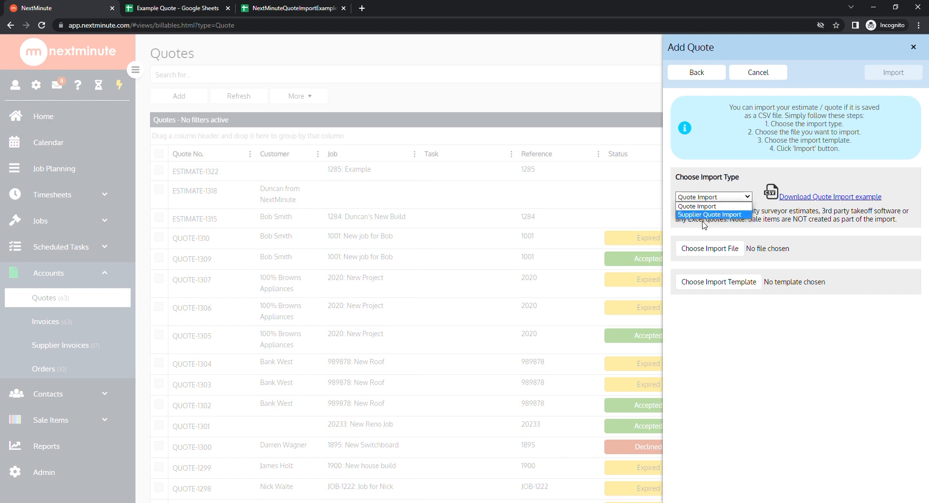
left_click(708, 207)
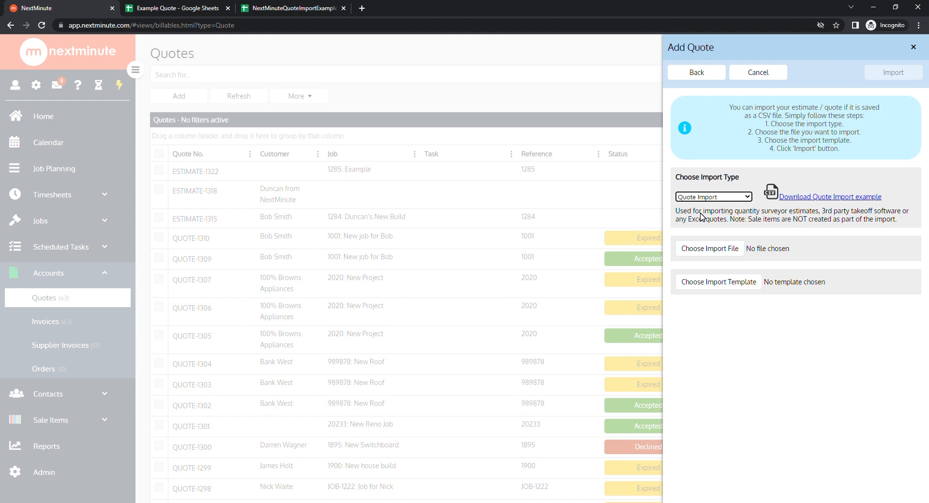
left_click(709, 196)
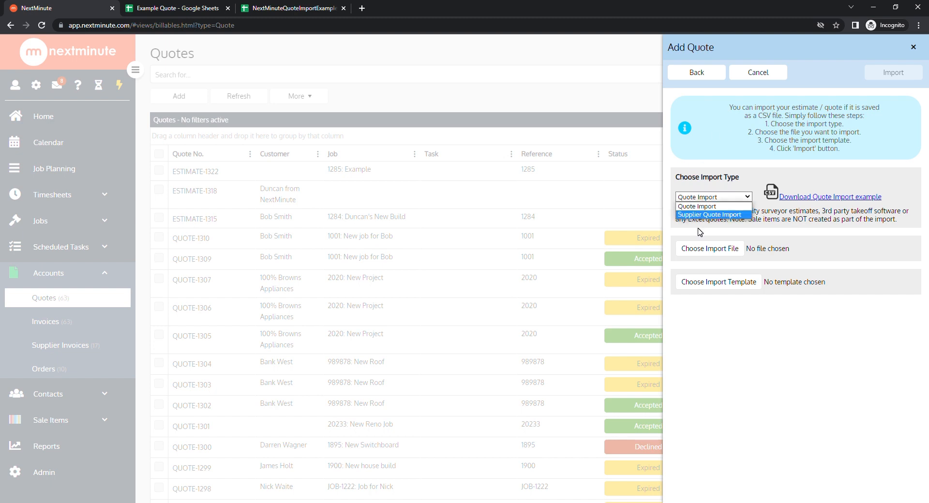
left_click(706, 215)
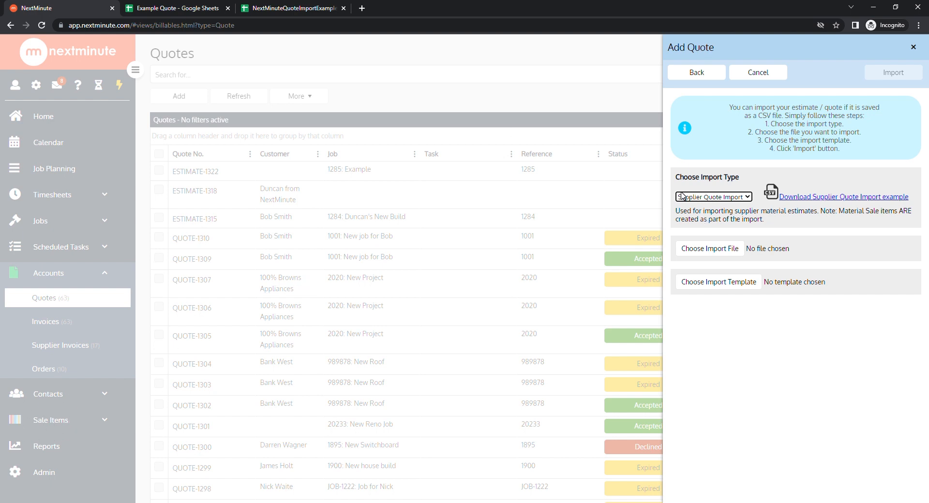
left_click(718, 199)
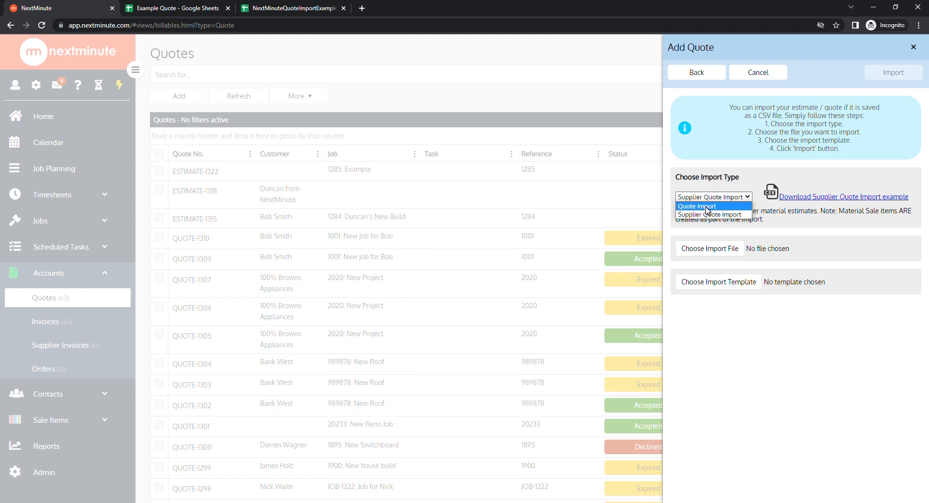
left_click(708, 207)
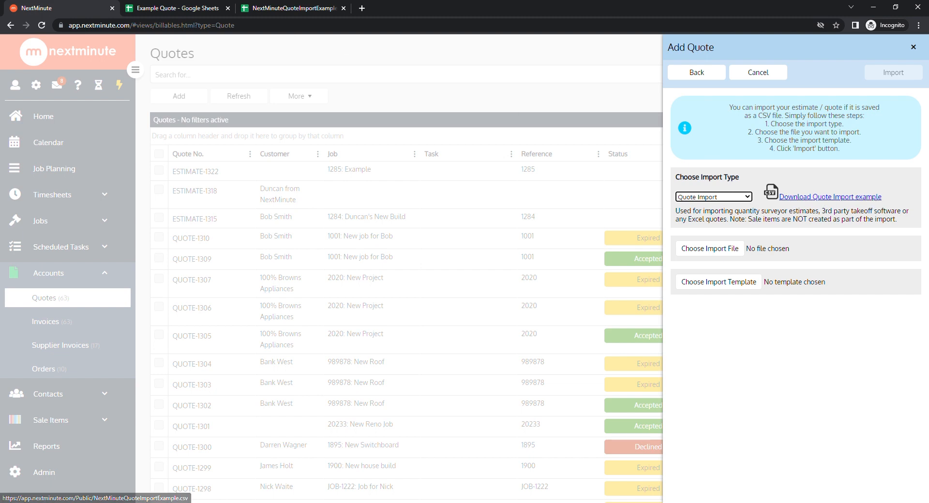
Step: Examine the columns of the NextMinuteQuoteImportExample sheet, including section, charge type, item and buy price, and return to the quote import form
left_click(280, 8)
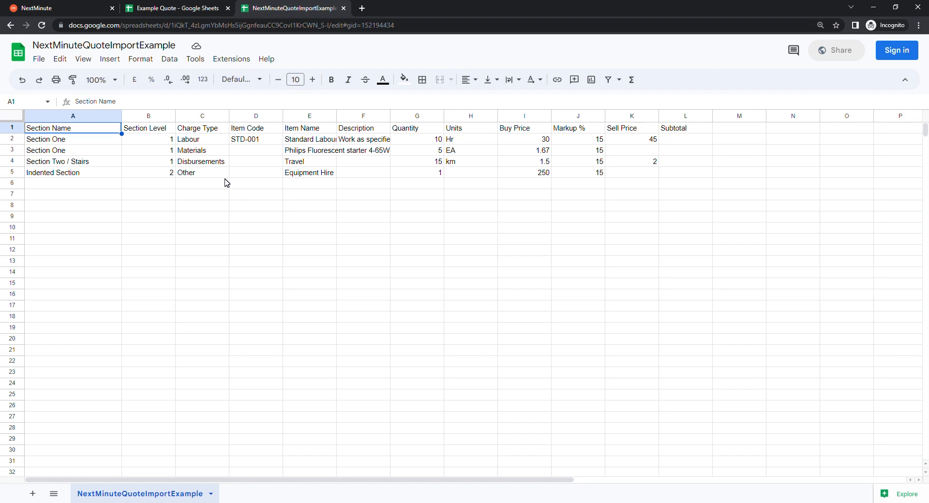
left_click(63, 116)
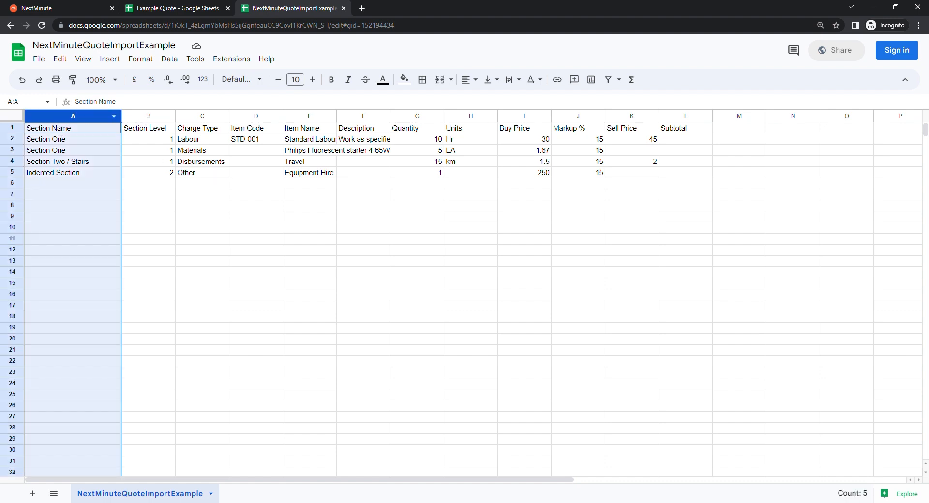
left_click(149, 116)
left_click(199, 116)
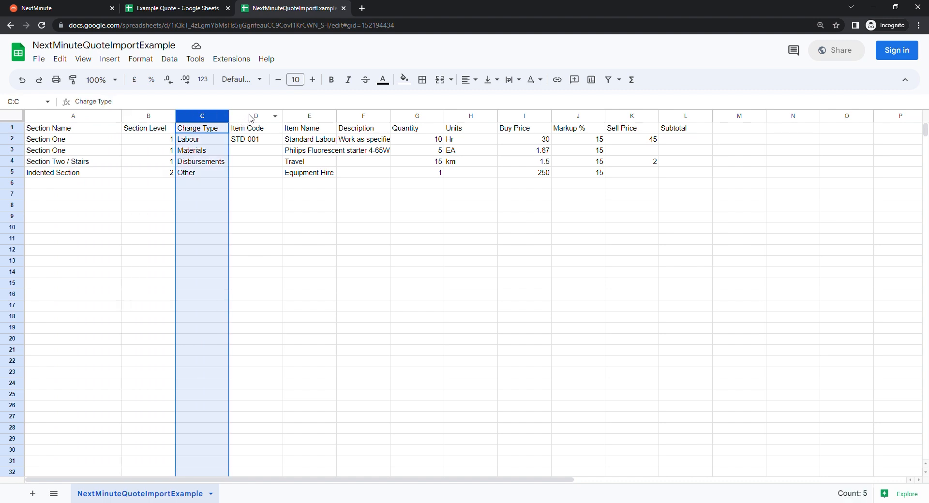
left_click(250, 118)
left_click(305, 118)
left_click(383, 118)
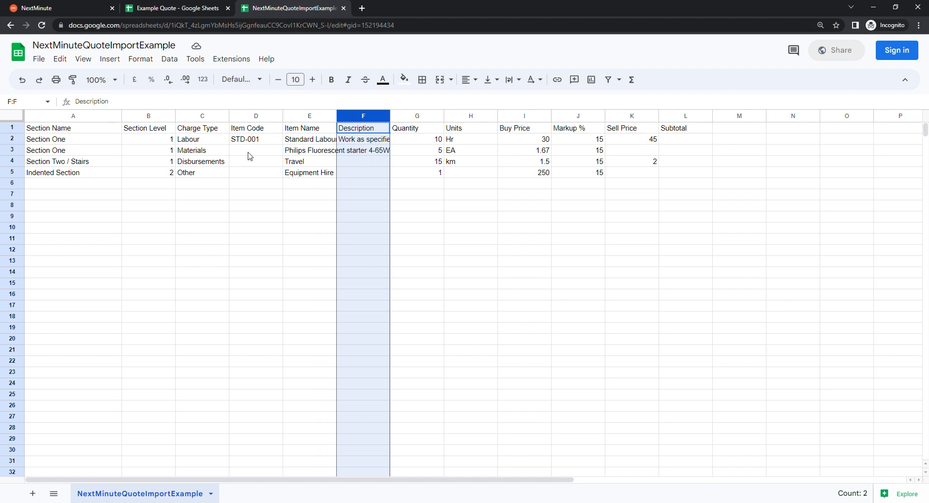
left_click(201, 117)
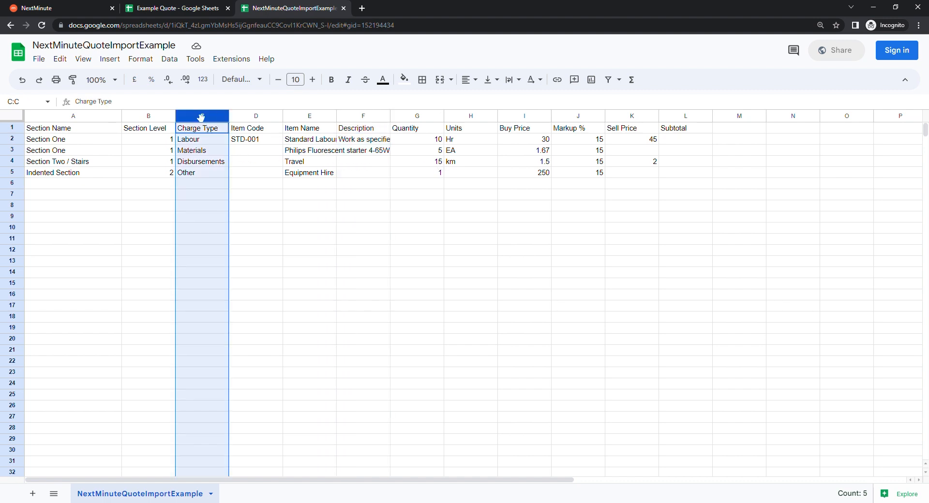
left_click(310, 115)
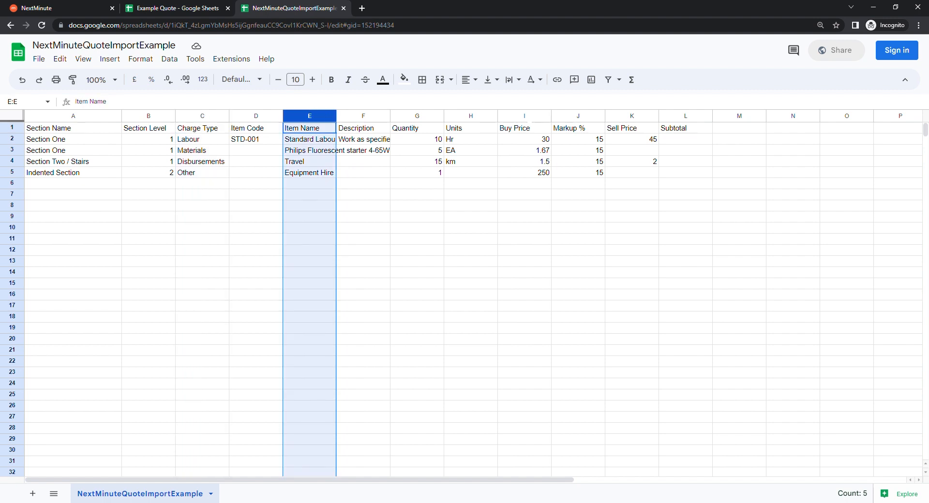
left_click(526, 118)
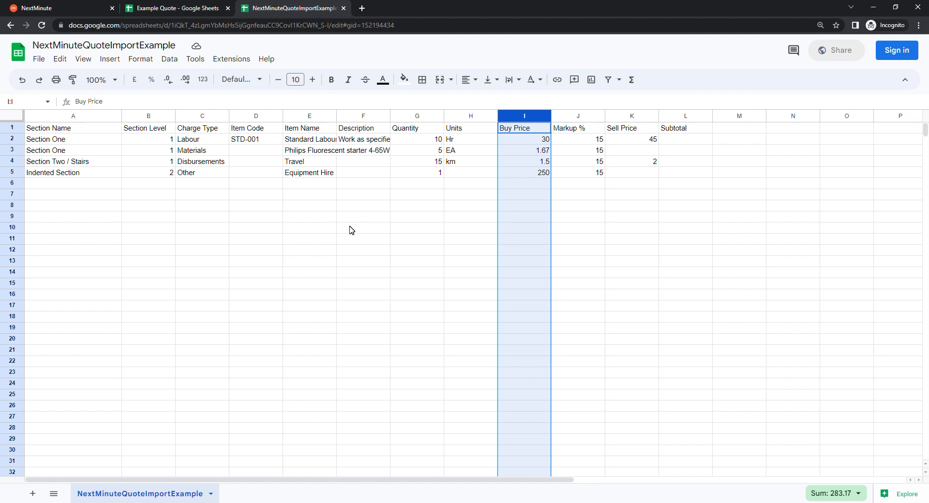
left_click(69, 7)
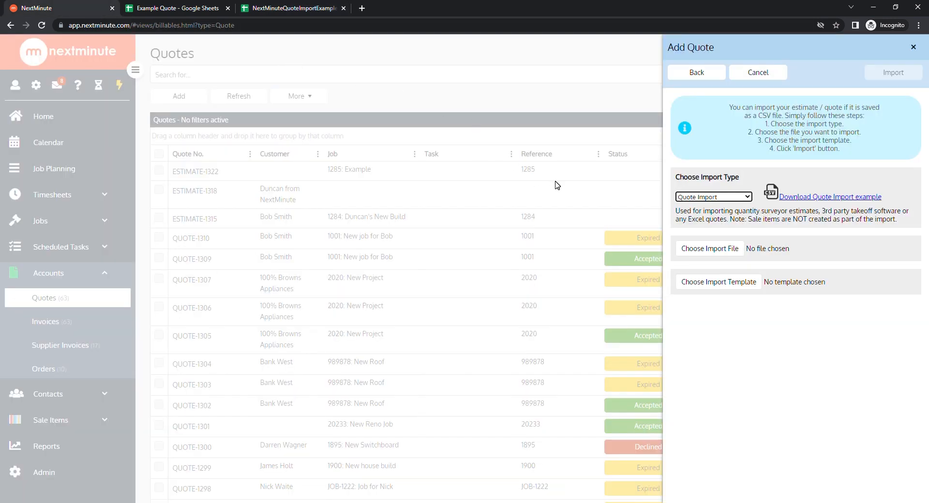
Step: In the Example Quote sheet, insert a column before Item Code, title it Charge Type and fit its width to the heading
left_click(172, 10)
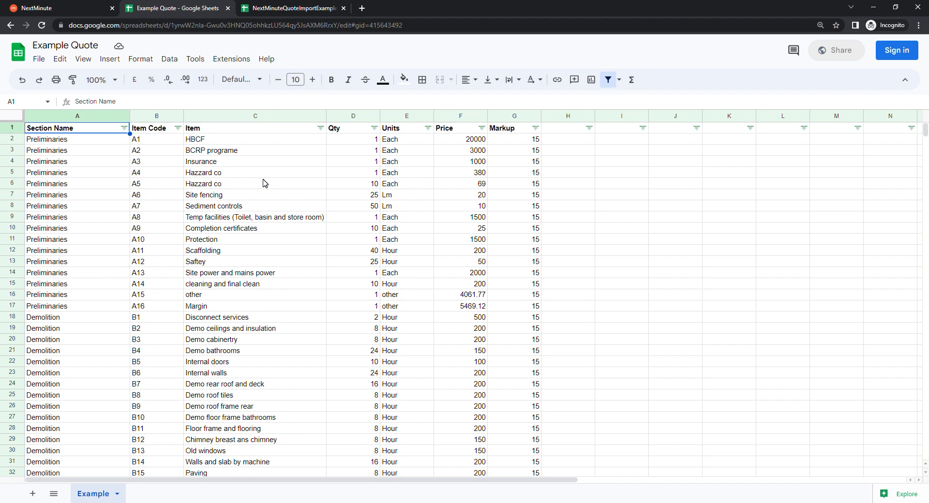
left_click(167, 117)
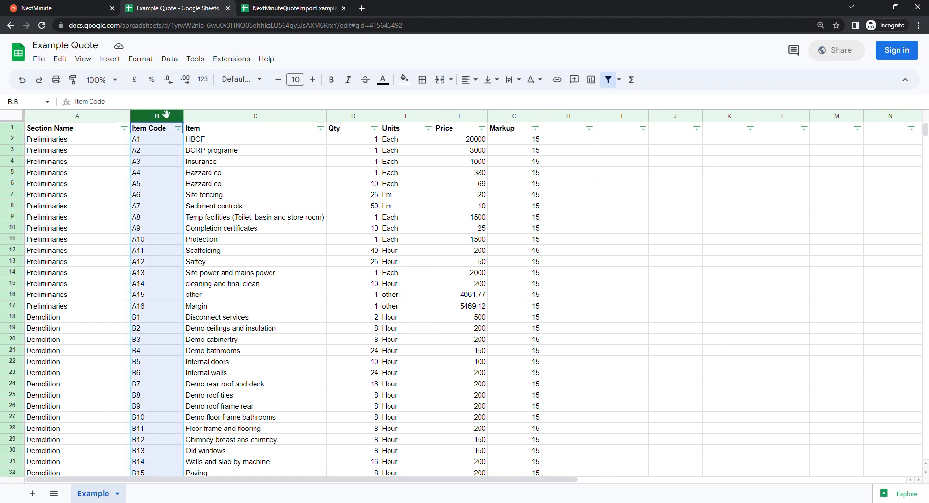
right_click(167, 117)
left_click(229, 204)
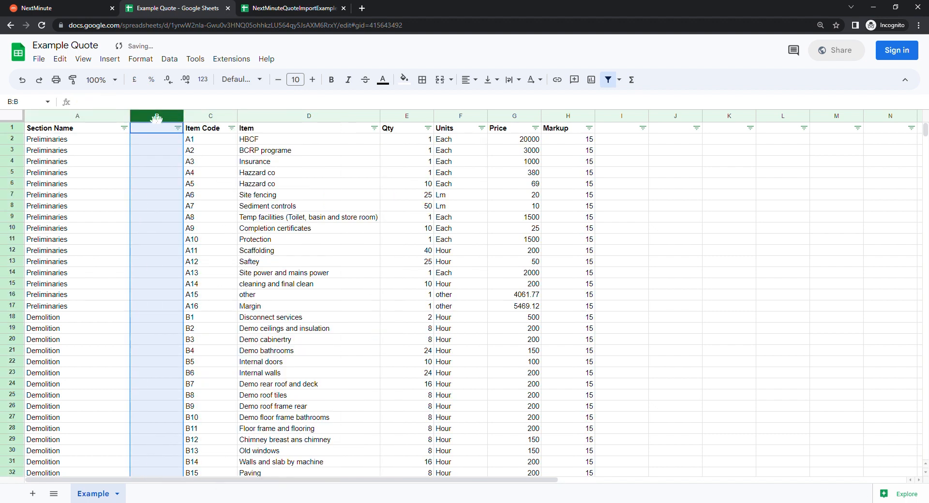
left_click(155, 127)
type("Charge T")
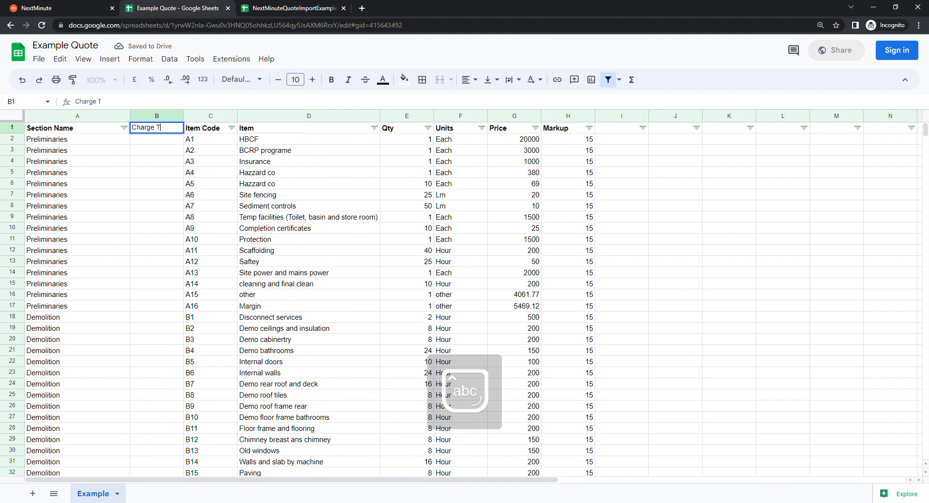
type("ype")
key("Return")
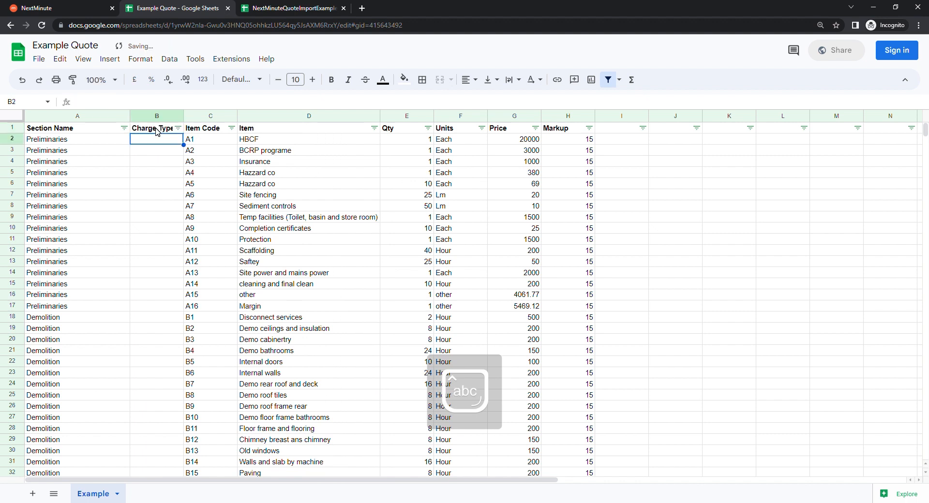
double_click(183, 116)
left_click(175, 165)
left_click_drag(170, 139, 168, 176)
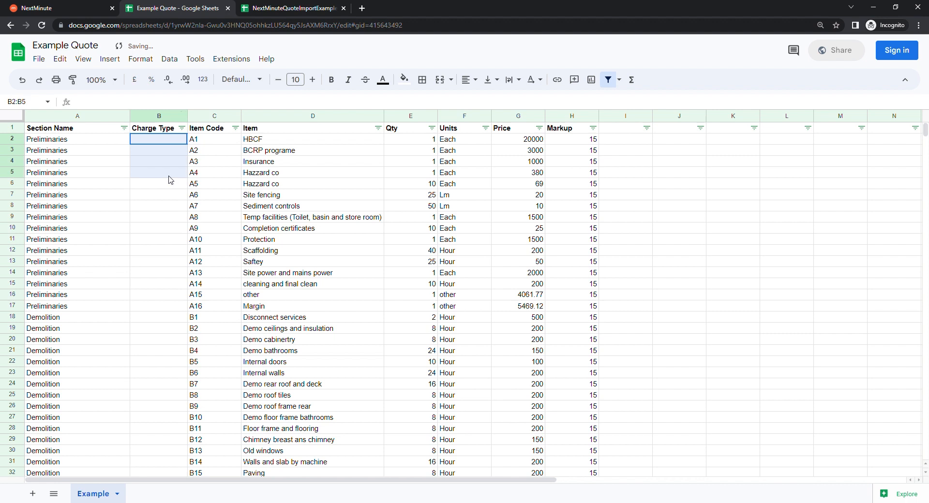
left_click(169, 177)
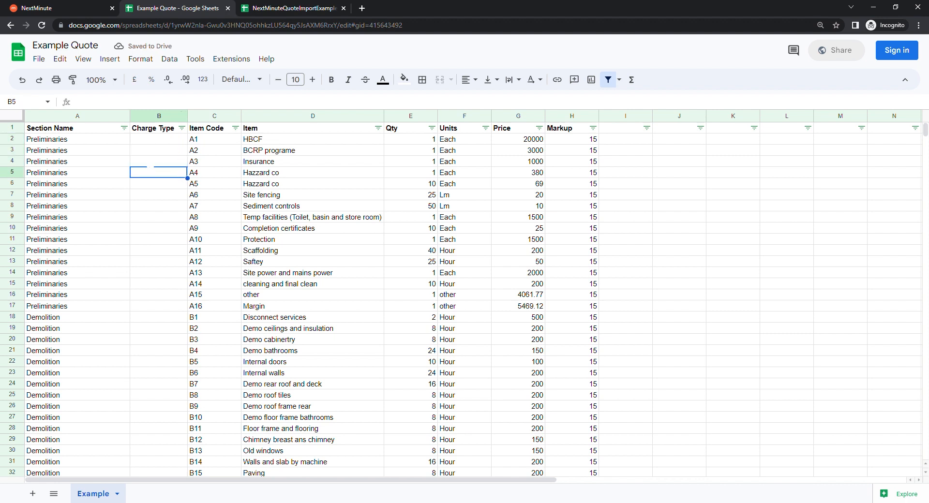
left_click_drag(151, 142, 170, 245)
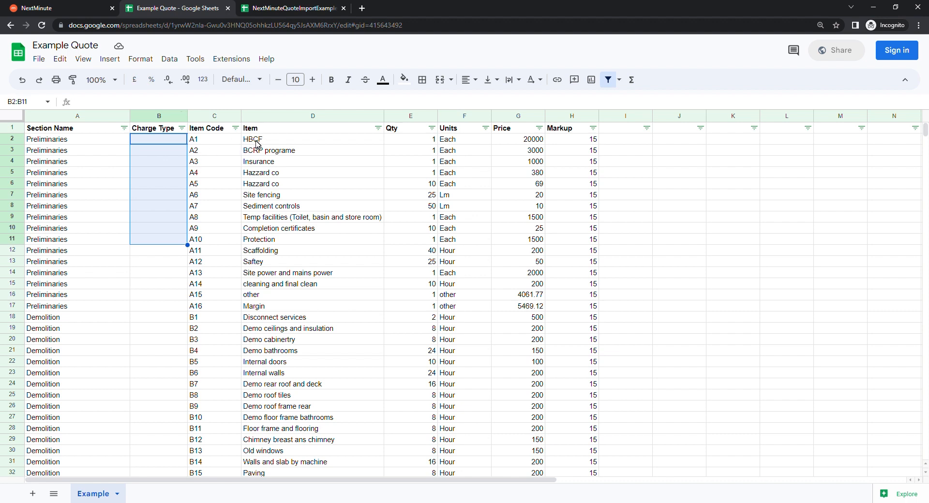
left_click(343, 163)
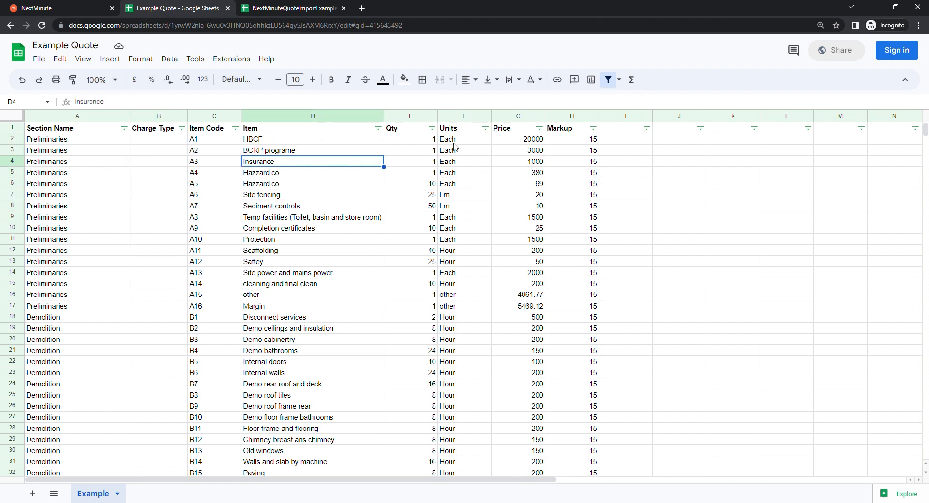
left_click(454, 252)
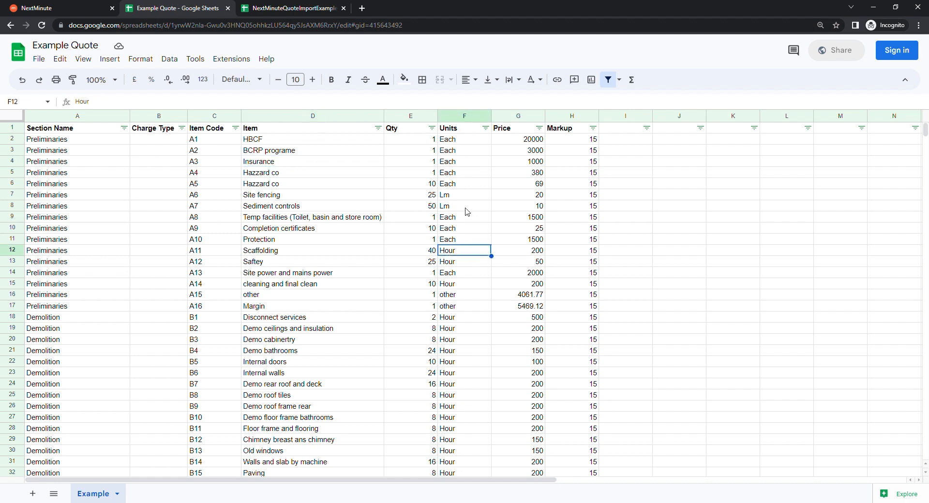
Step: Filter the Units column to exclude blanks, Each and Lm, keeping Hour and other, and check the remaining rows
left_click(485, 128)
left_click(387, 309)
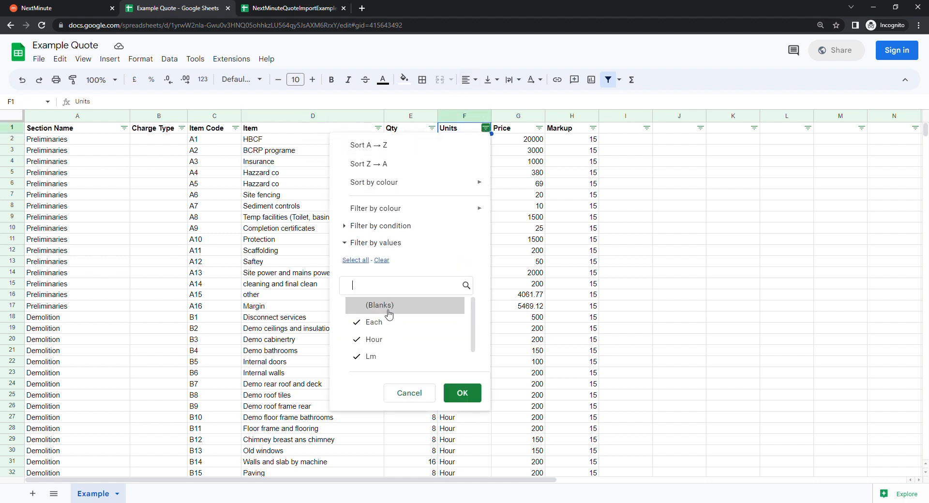
left_click(374, 322)
left_click(370, 356)
left_click(462, 393)
scroll(448, 172, "down", 2)
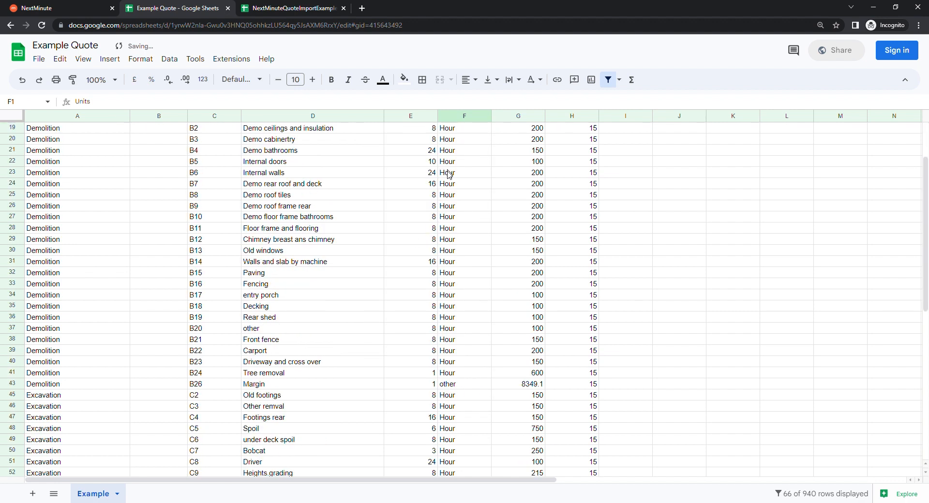
scroll(463, 278, "down", 8)
scroll(459, 289, "up", 10)
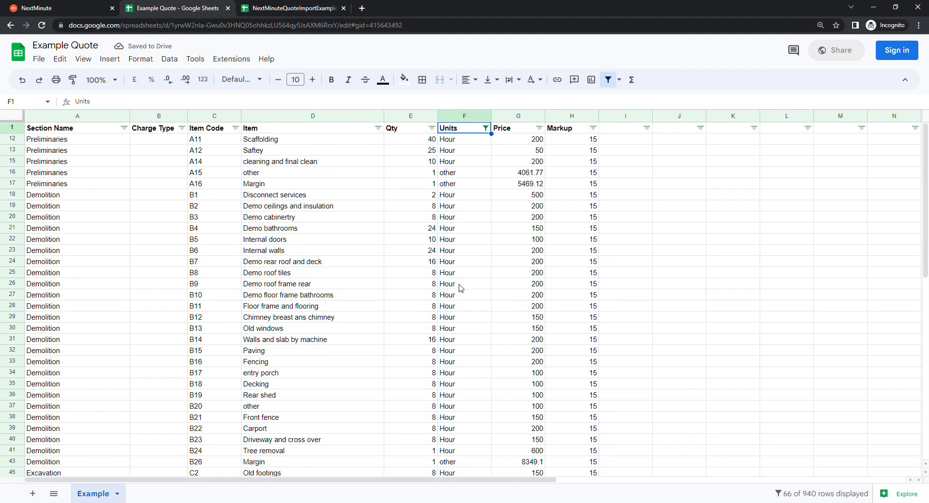
Step: Enter Labour as the Charge Type of the Scaffolding item in cell B12
left_click(140, 143)
type("Labour")
key("Return")
key("Up")
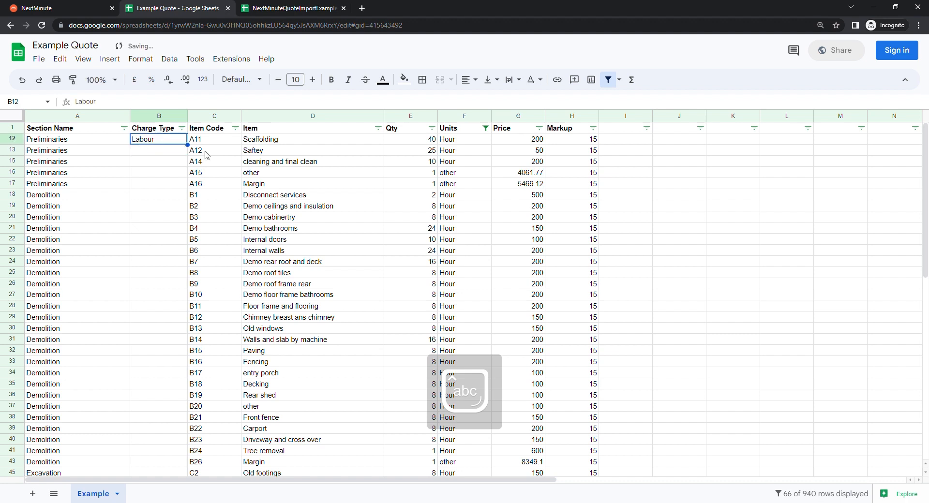
Step: Fill Labour down the Charge Type column through B253 for the filtered rows, and reset the Units filter to include all values
left_click_drag(187, 145, 170, 441)
scroll(305, 292, "up", 10)
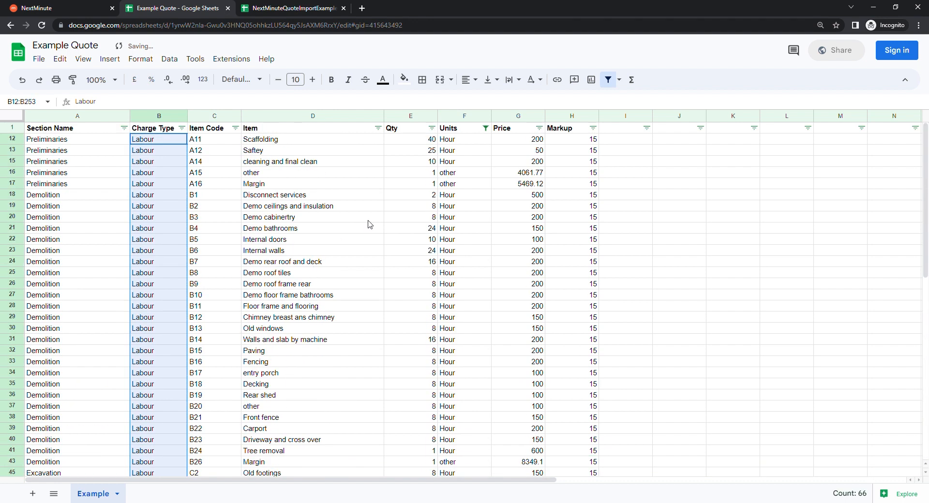
left_click(486, 127)
left_click(395, 309)
left_click(390, 322)
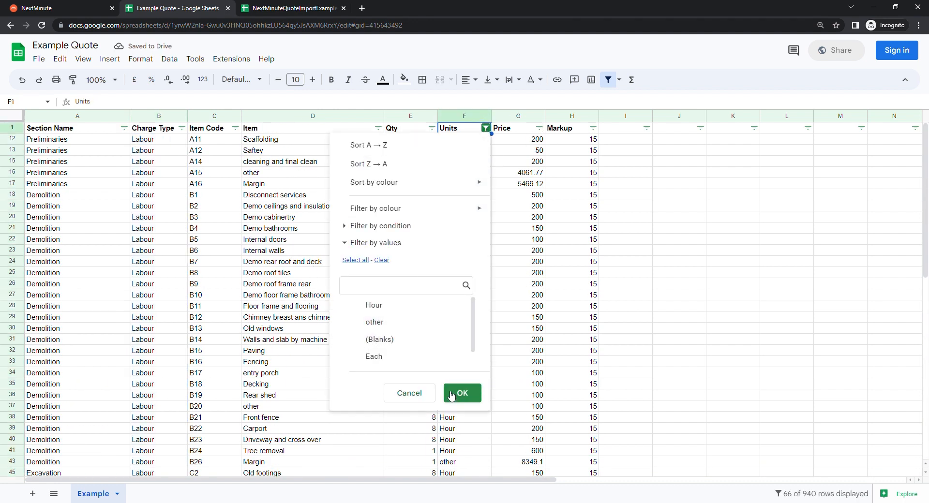
left_click(356, 261)
left_click(467, 395)
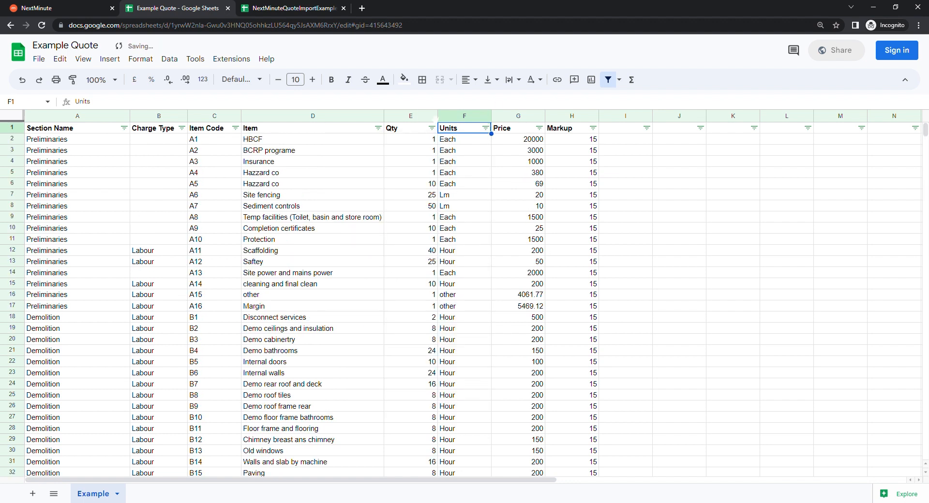
Step: Look through the unfiltered Example Quote rows for items whose Charge Type is still empty
left_click_drag(180, 151, 179, 239)
scroll(172, 226, "down", 20)
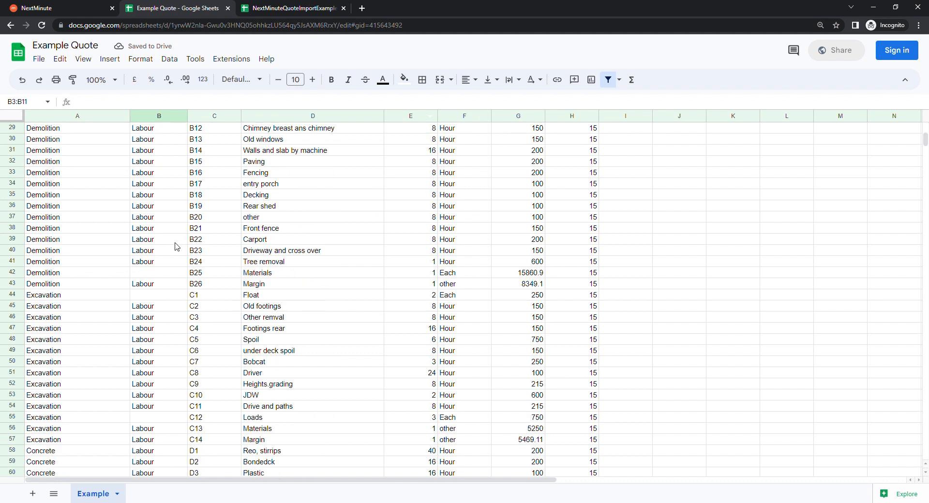
left_click_drag(179, 162, 181, 329)
scroll(181, 328, "down", 5)
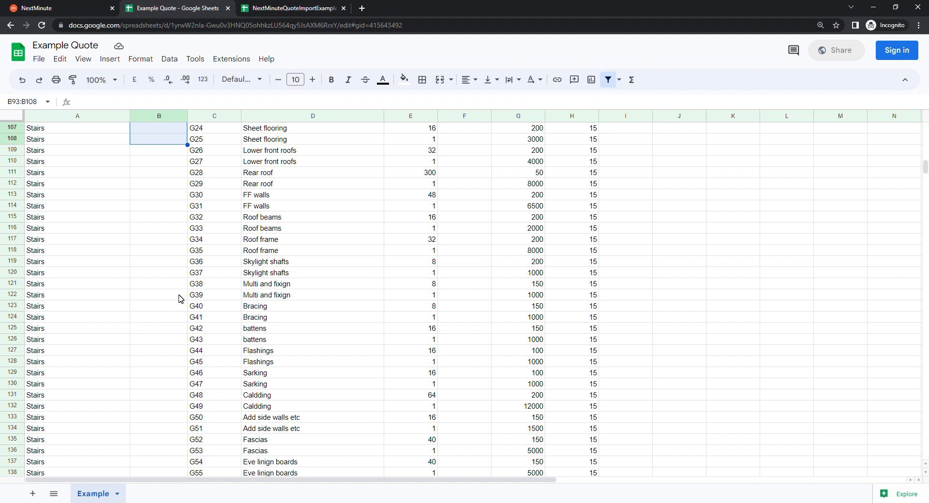
scroll(179, 298, "down", 6)
scroll(177, 298, "up", 15)
scroll(176, 297, "up", 20)
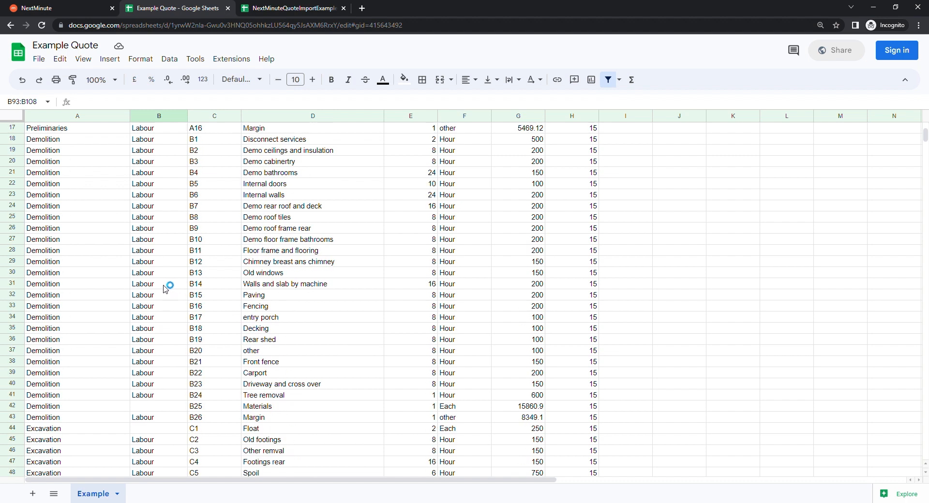
scroll(169, 289, "up", 6)
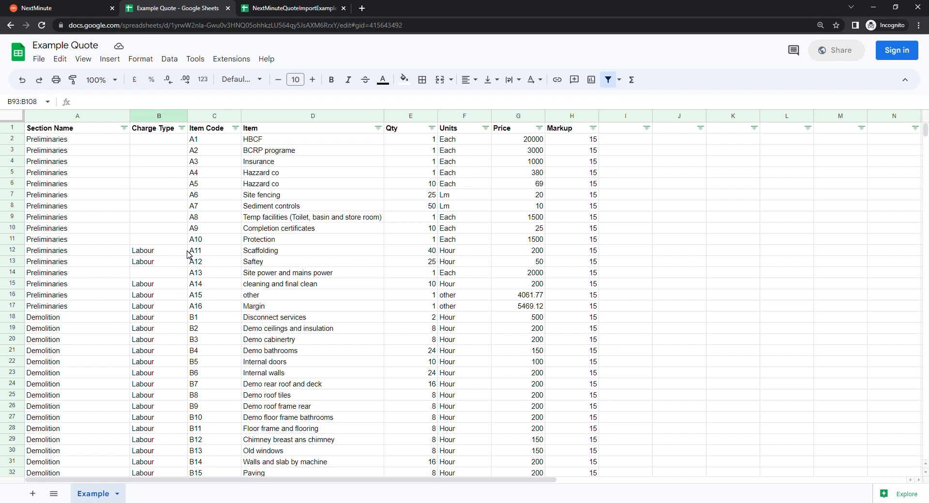
scroll(197, 222, "down", 15)
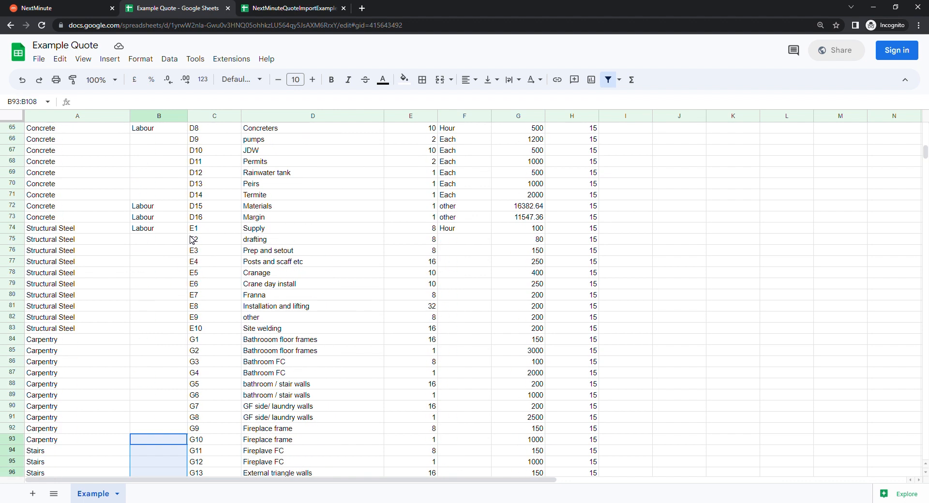
scroll(188, 228, "up", 15)
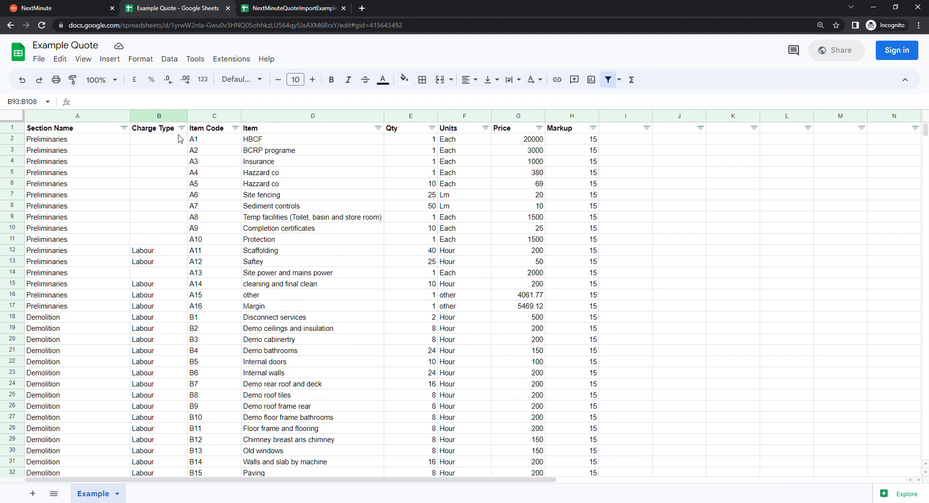
Step: Filter the Charge Type column to show only the blank rows
left_click(182, 128)
left_click(68, 309)
left_click(75, 322)
left_click(101, 310)
left_click(165, 389)
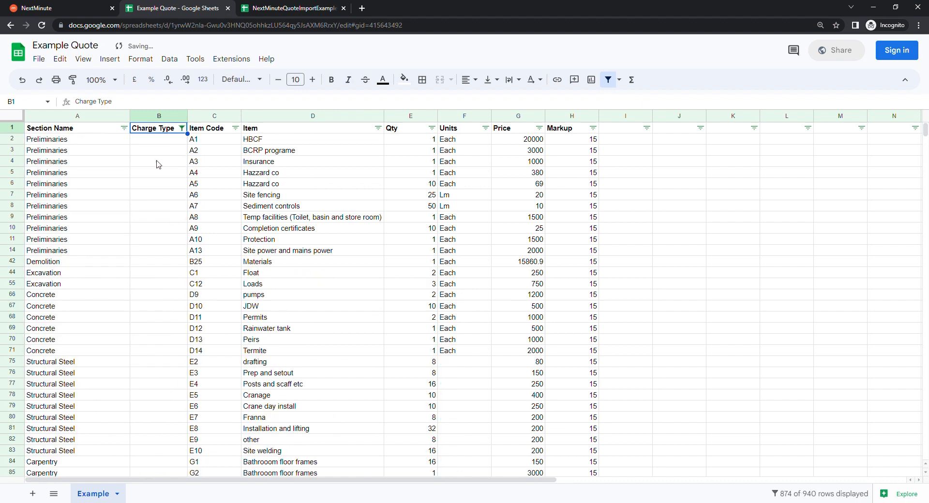
Step: Enter Materials as the Charge Type in B2 and fill it down the filtered rows to B245
left_click(156, 142)
type("Materials")
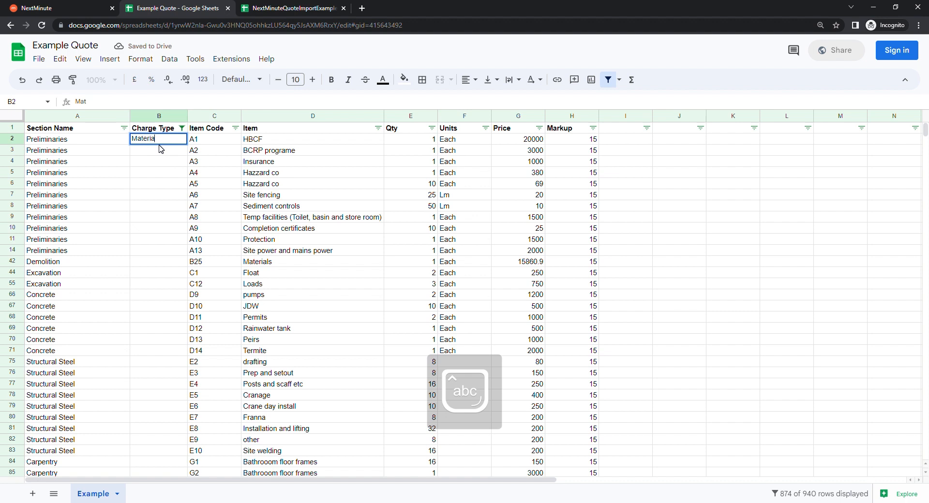
key("Return")
left_click(170, 142)
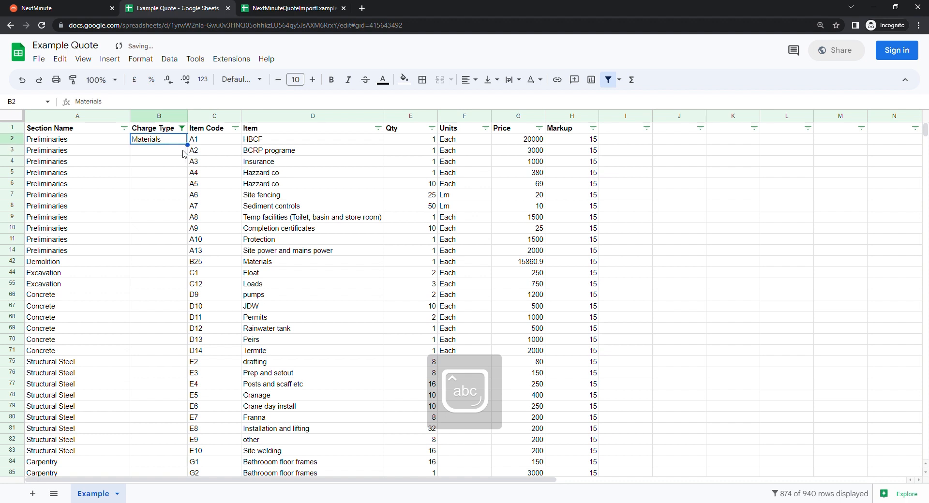
left_click_drag(187, 144, 149, 144)
scroll(145, 301, "up", 12)
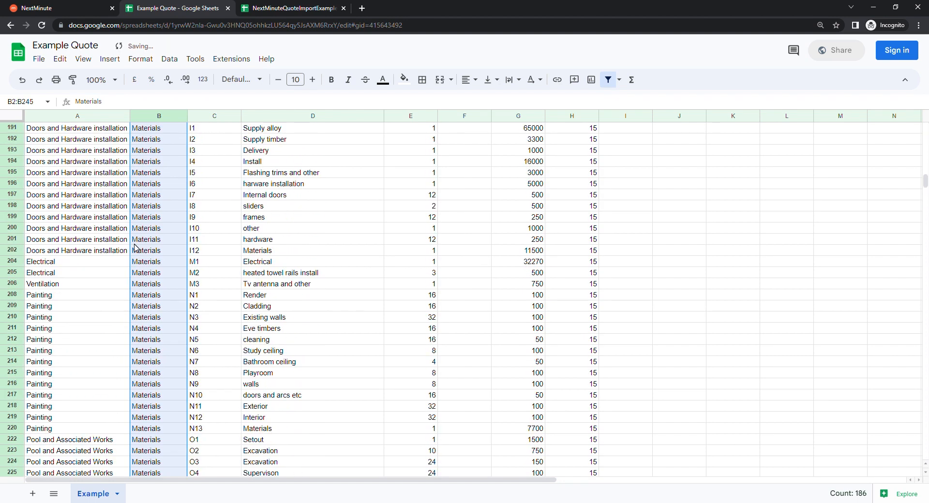
Step: Set the Charge Type in B204 to Other and fill it down over the Electrical, Ventilation and Painting rows
scroll(146, 300, "down", 2)
left_click(155, 183)
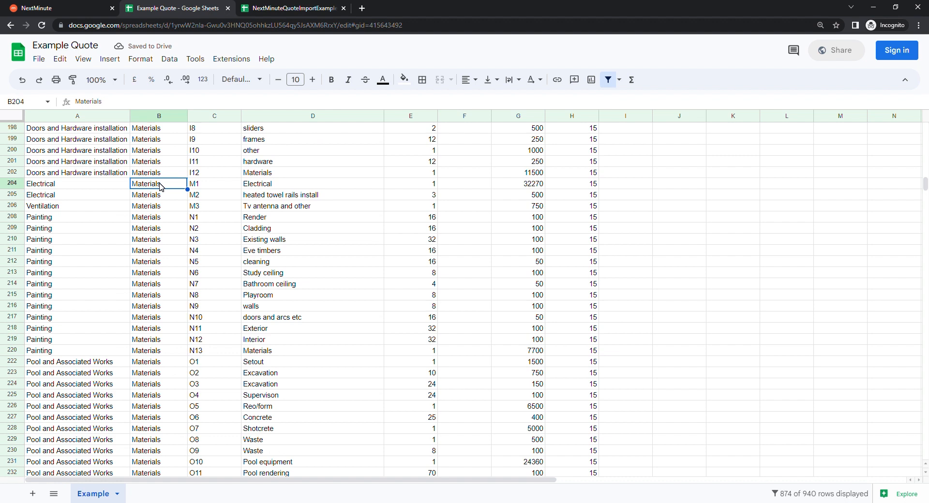
type("Other")
key("Return")
left_click(161, 186)
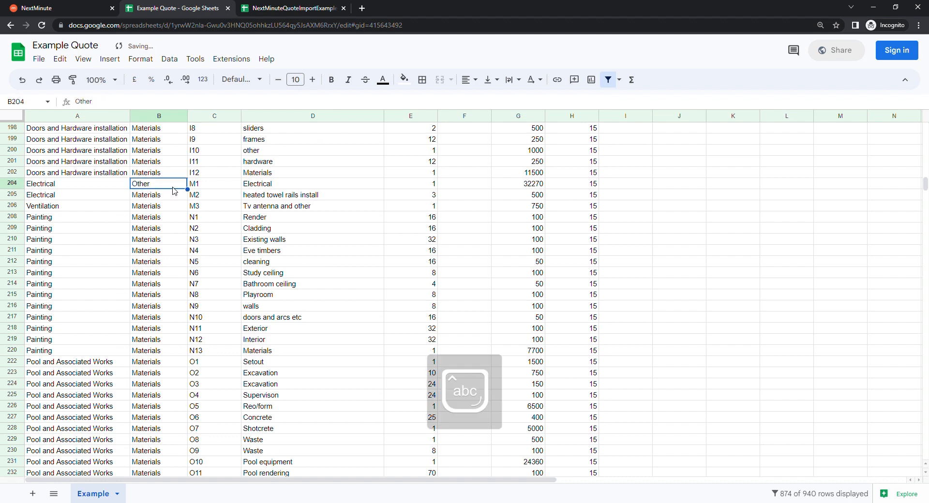
left_click_drag(187, 189, 187, 350)
left_click(160, 340)
scroll(135, 256, "up", 20)
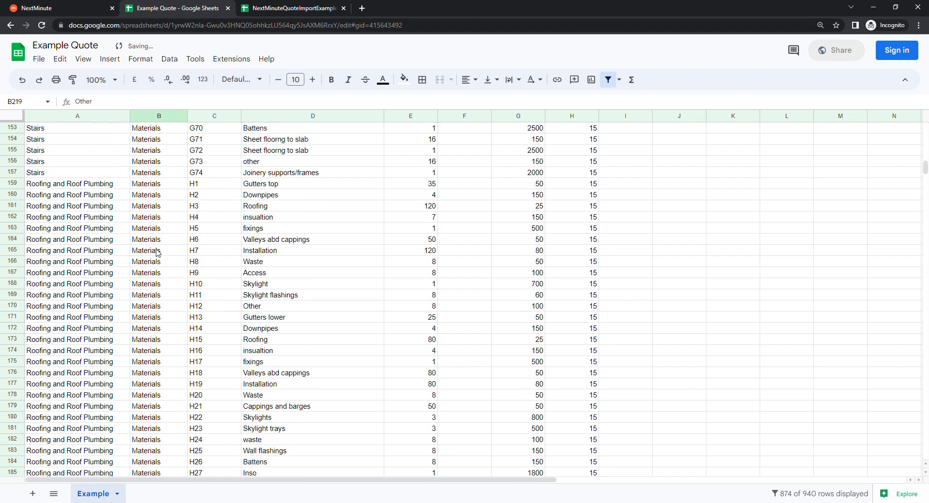
scroll(166, 249, "up", 6)
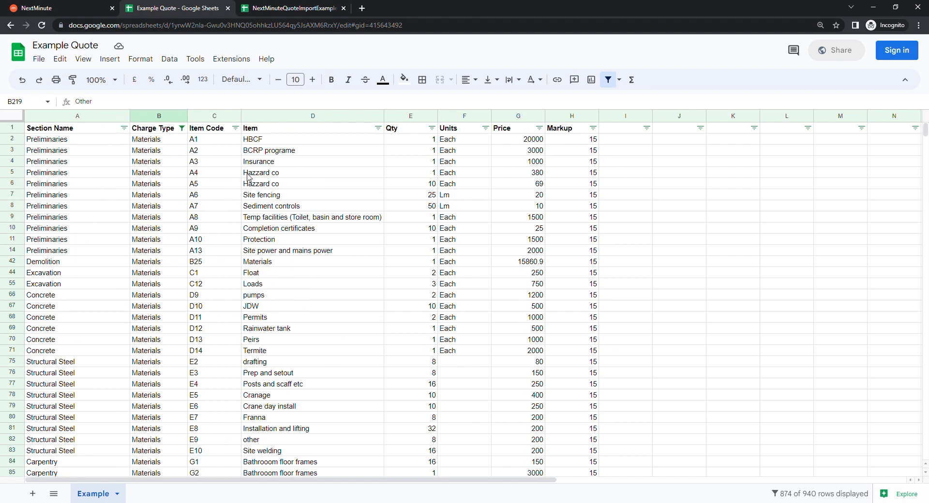
Step: Review the Charge Type, Item, Price and Markup columns of the quote sheet, including the values in individual cells
left_click(156, 117)
left_click(314, 116)
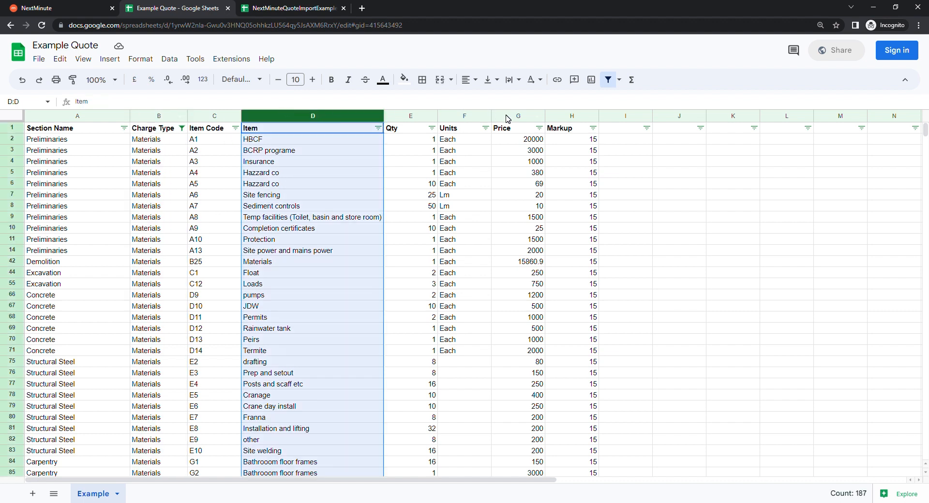
left_click(527, 117)
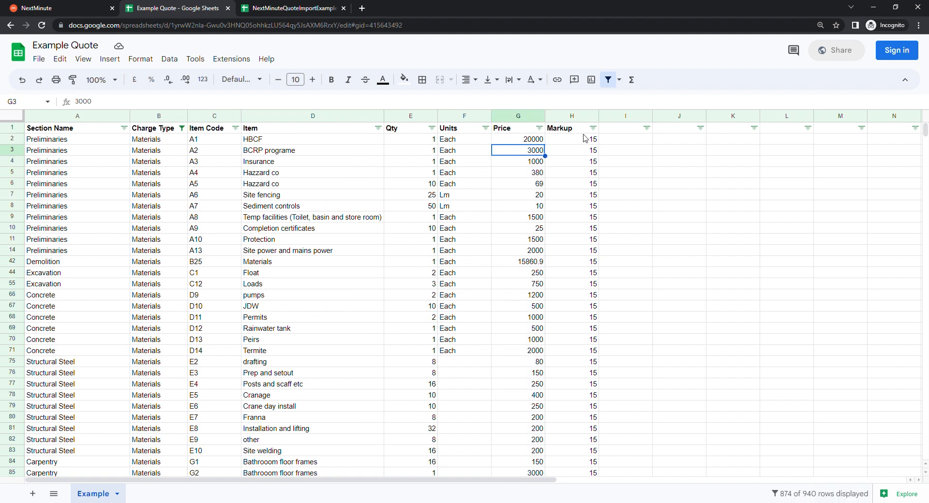
left_click(549, 143)
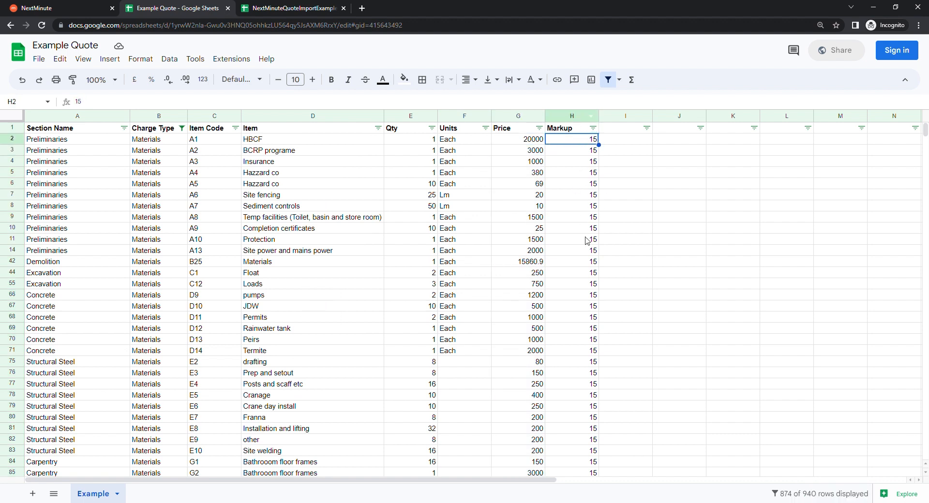
left_click_drag(585, 142, 585, 195)
left_click(586, 195)
left_click(583, 150)
left_click(583, 142)
left_click(589, 175)
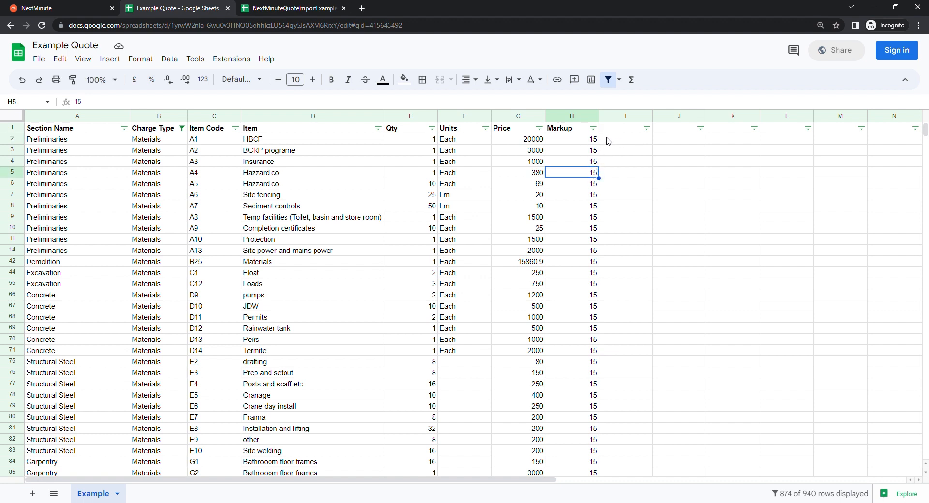
left_click(510, 144)
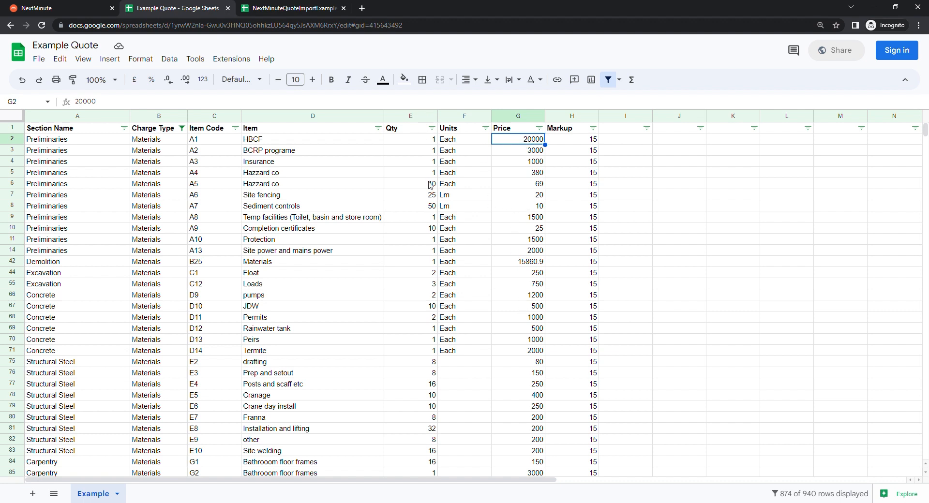
Step: Download the Example Quote sheet as a comma-separated values (.csv) file
left_click(38, 59)
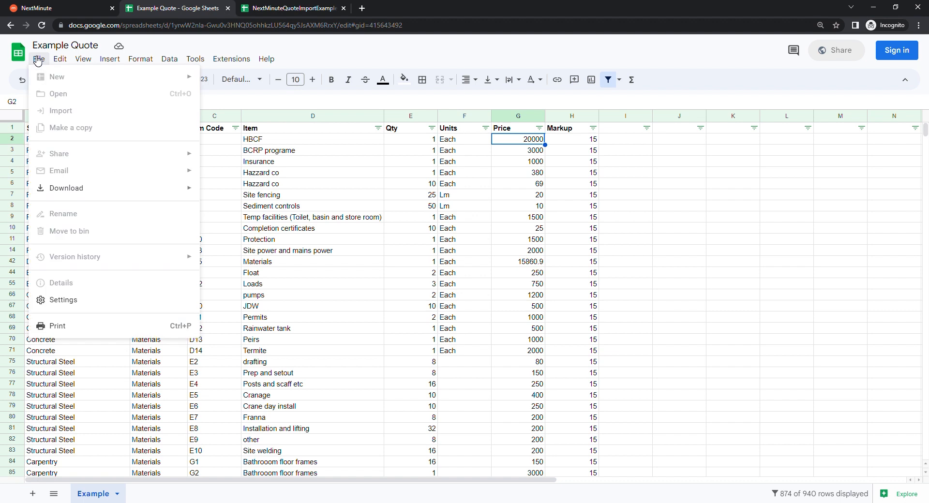
mouse_move(109, 193)
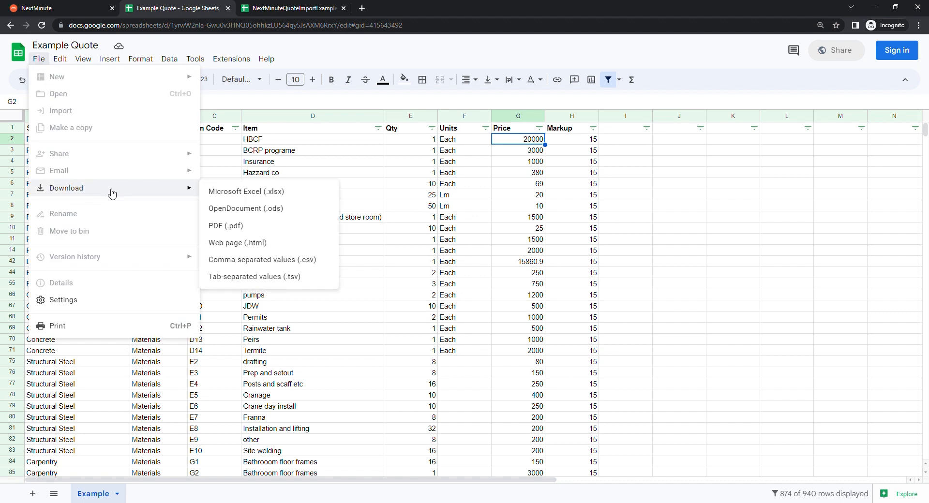
left_click(253, 263)
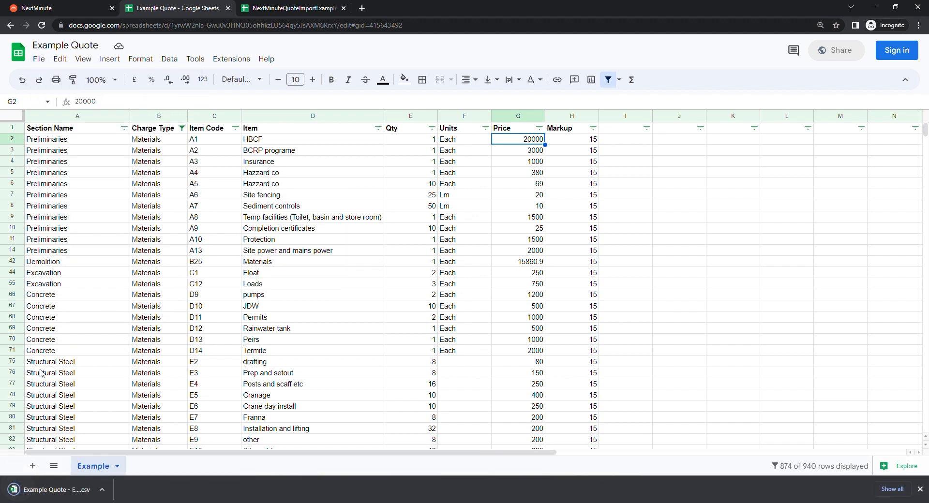
Step: Switch to NextMinute and choose Example Quote - Example (1).csv from Downloads as the quote import file
left_click(75, 8)
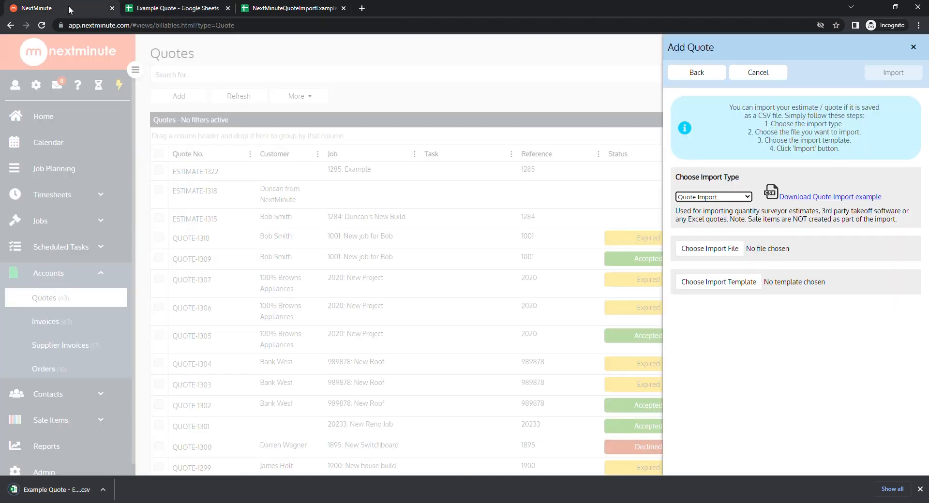
left_click(720, 249)
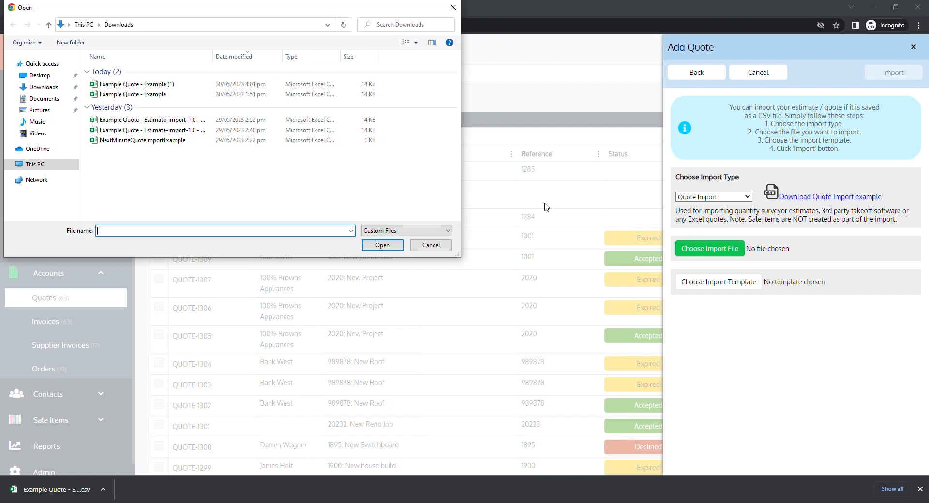
left_click(192, 84)
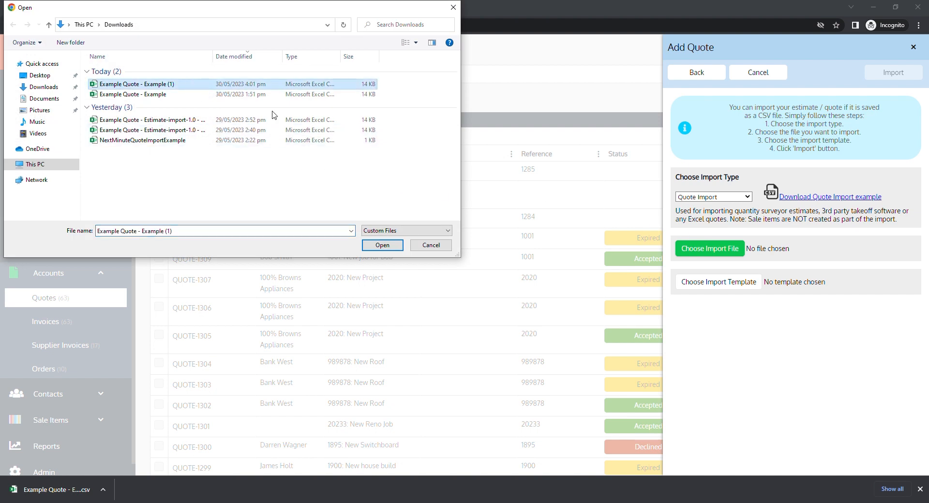
left_click(378, 246)
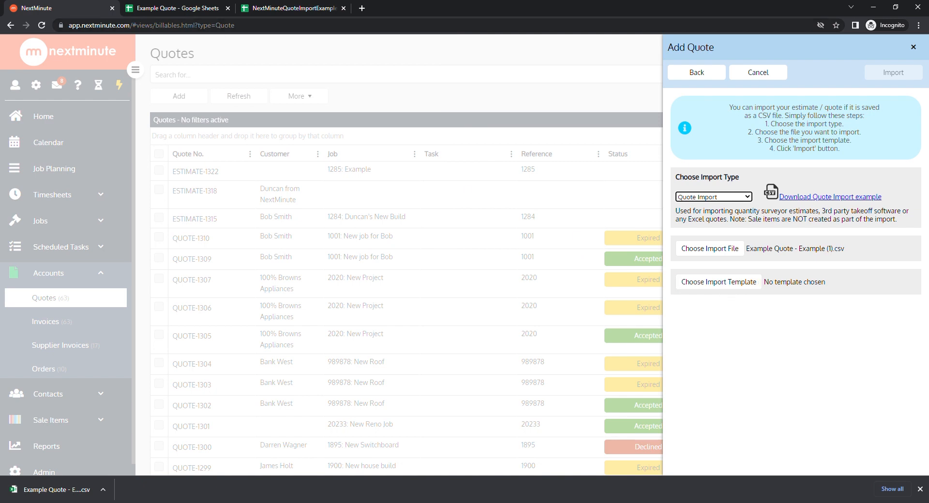
Step: Check the column headings of the Example Quote sheet and return to the quote import form in NextMinute
left_click(205, 10)
left_click(43, 131)
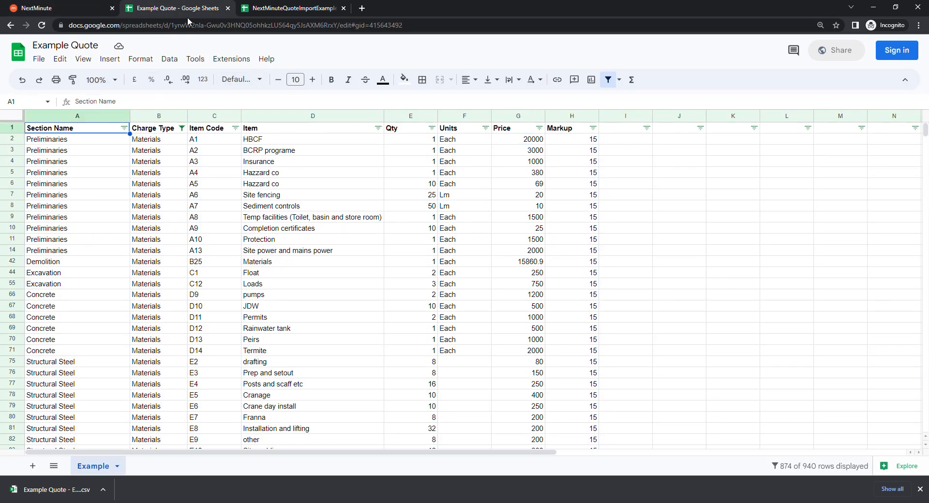
left_click(35, 6)
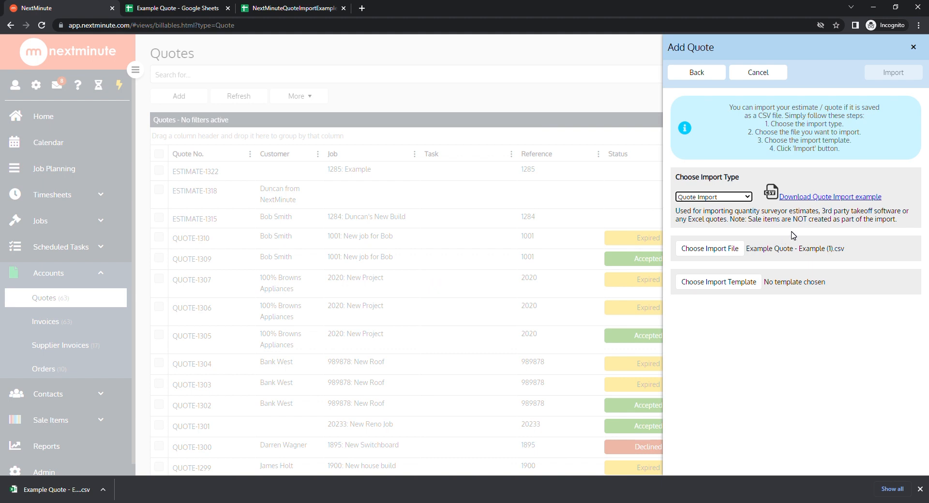
Step: Start a new import template and match the imported Charge Type, Item Code and Item fields to Charge Type, Item Code and Item Name
left_click(727, 285)
left_click(734, 78)
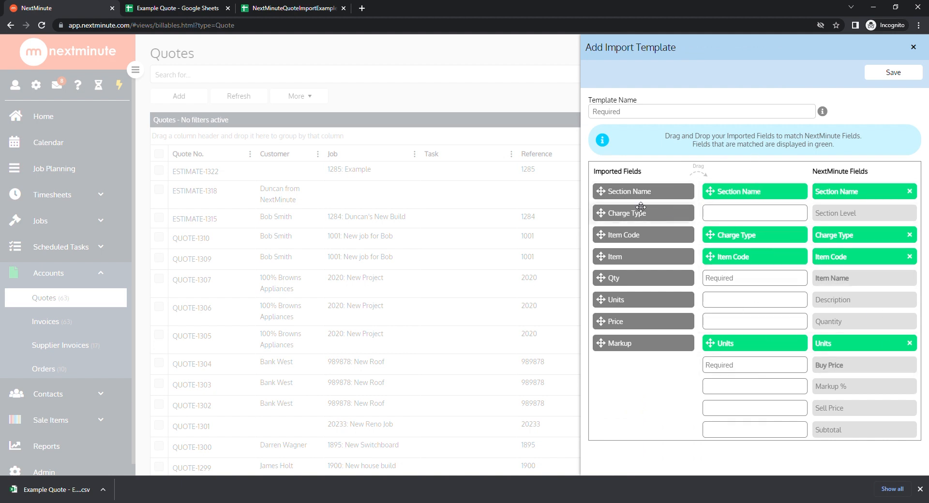
left_click_drag(668, 215, 736, 233)
left_click_drag(658, 234, 728, 259)
left_click_drag(656, 264, 763, 282)
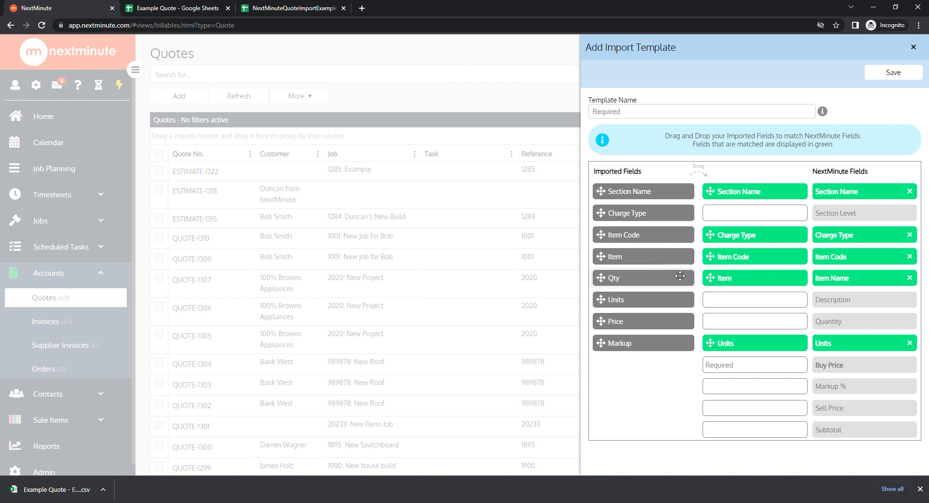
Step: Match the imported Qty, Units, Price and Markup fields to Quantity, Units, Buy Price and Markup %
left_click_drag(649, 280, 763, 323)
left_click_drag(638, 307, 749, 345)
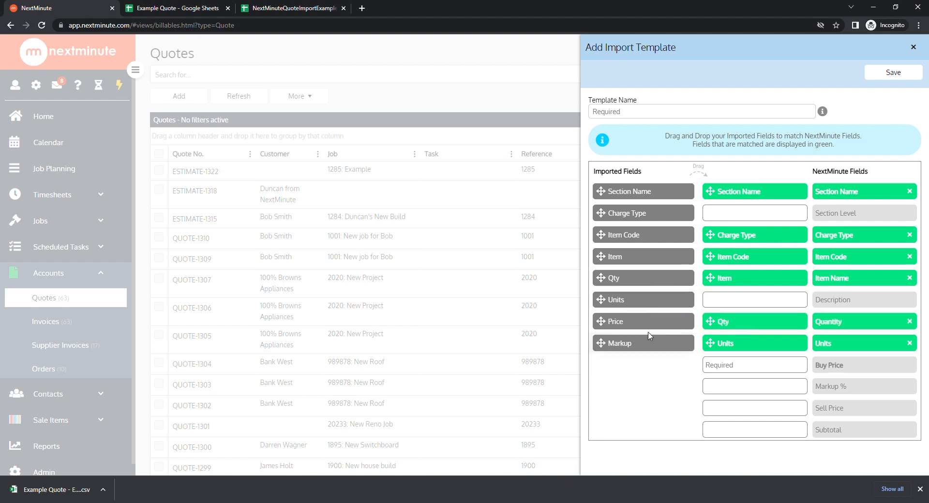
left_click_drag(620, 323, 741, 367)
left_click_drag(632, 347, 768, 387)
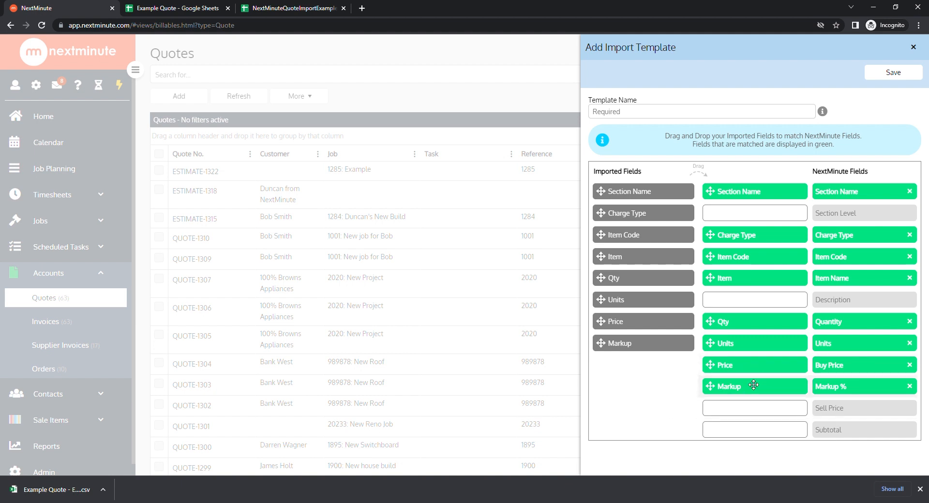
Step: Save the import template as Import 3 and use it to import the quote with all sections included
left_click(595, 111)
type("Import 3")
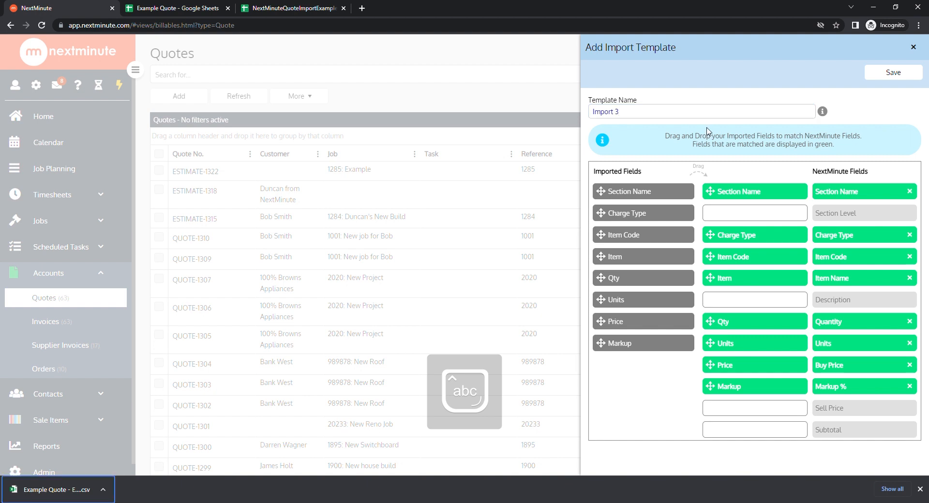
left_click(893, 72)
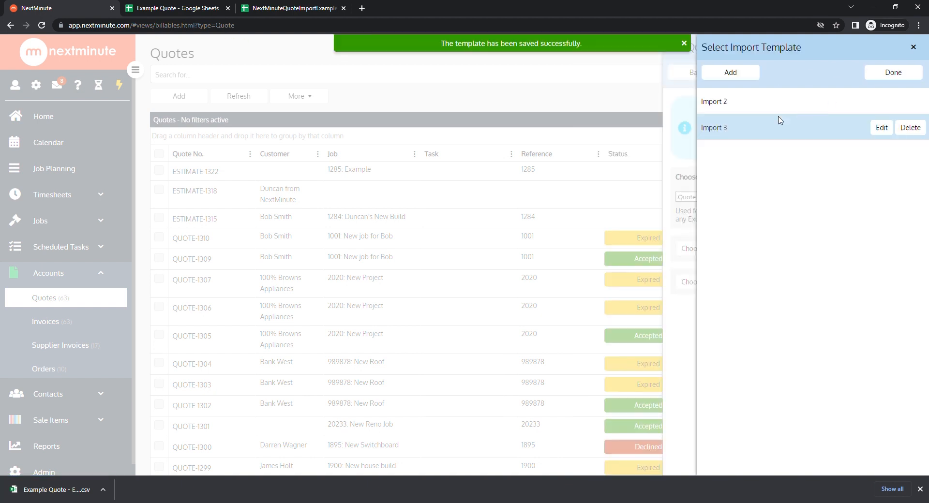
left_click(891, 72)
scroll(689, 255, "down", 1)
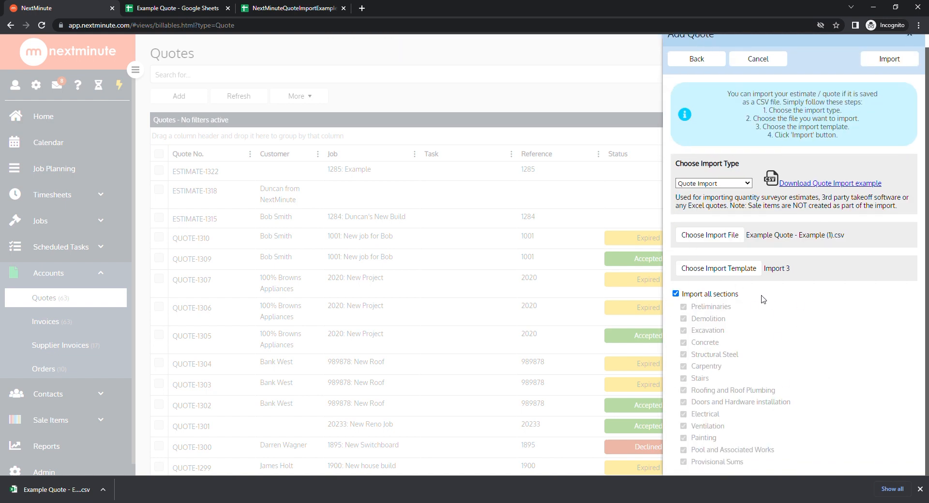
scroll(763, 299, "up", 1)
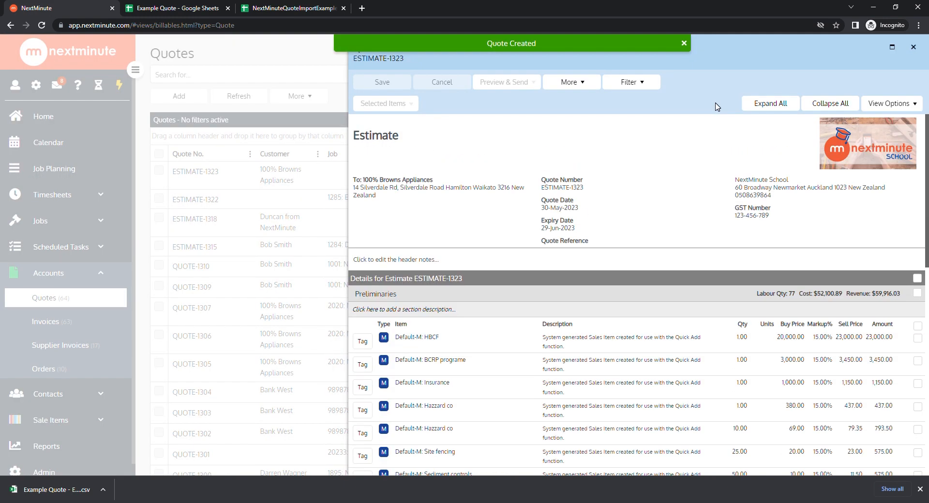
Step: Switch to the NextMinuteQuoteImportExample sheet and examine how Section Level values relate to the section names, including the indented section
left_click(335, 10)
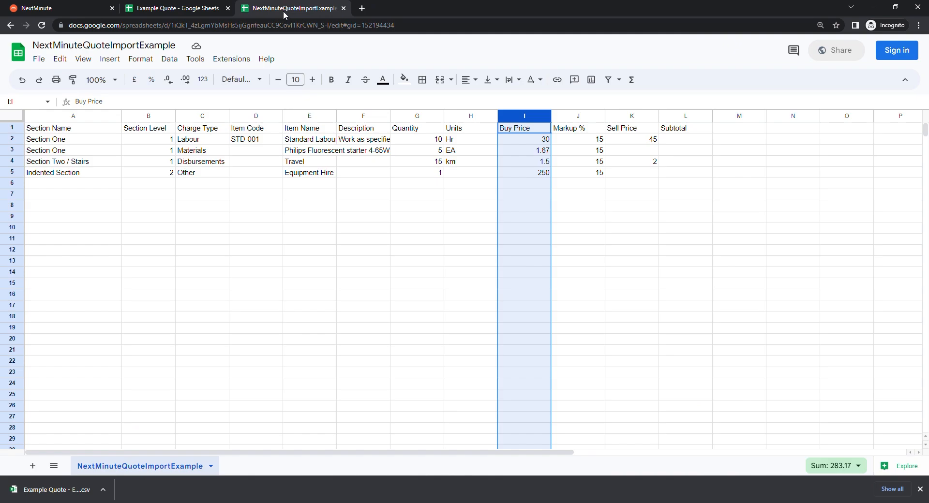
left_click_drag(157, 147, 166, 172)
left_click(161, 167)
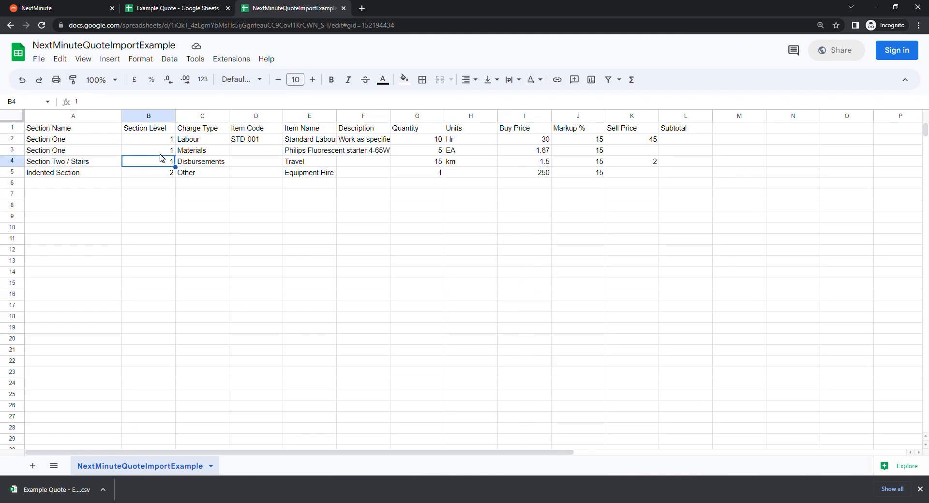
left_click(117, 165)
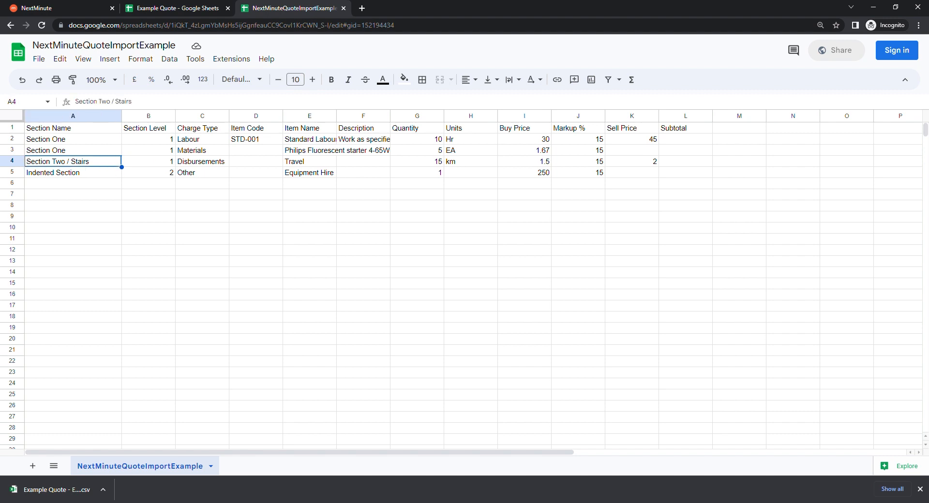
left_click(160, 176)
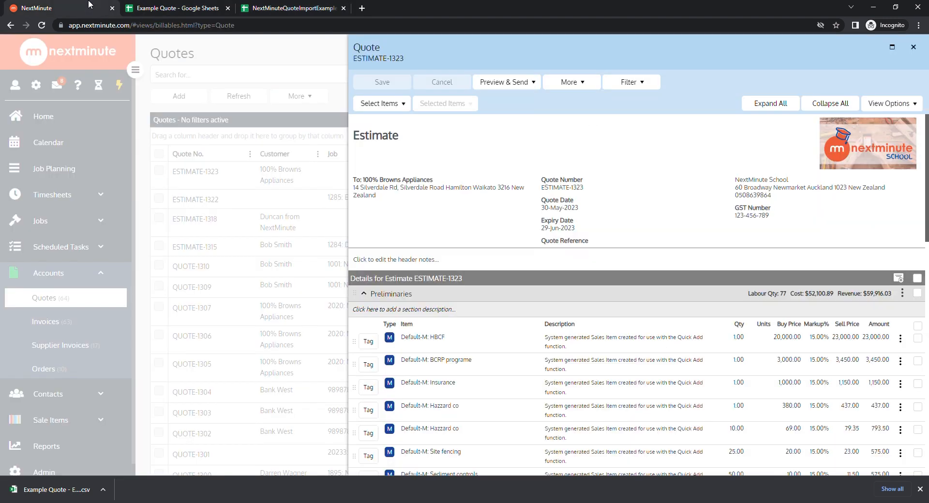
Step: Return to the imported estimate in NextMinute and collapse its Preliminaries section
left_click(90, 7)
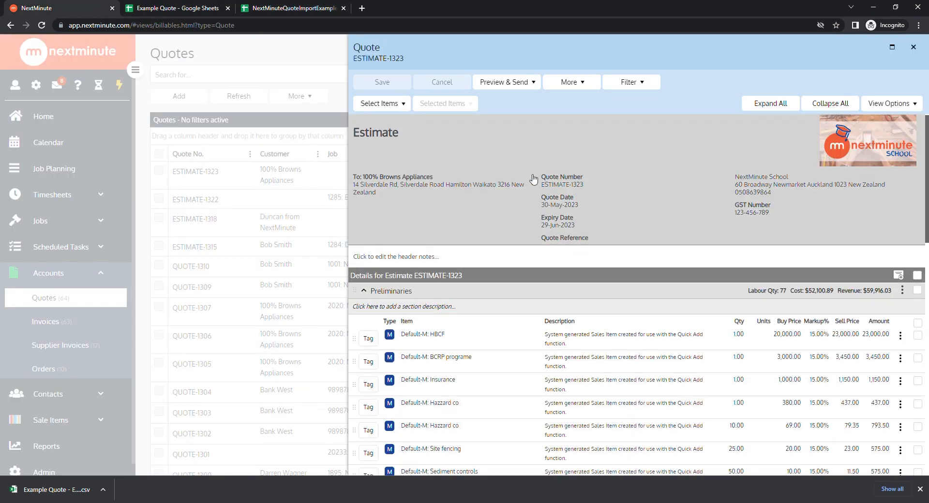
scroll(534, 179, "down", 3)
left_click(364, 148)
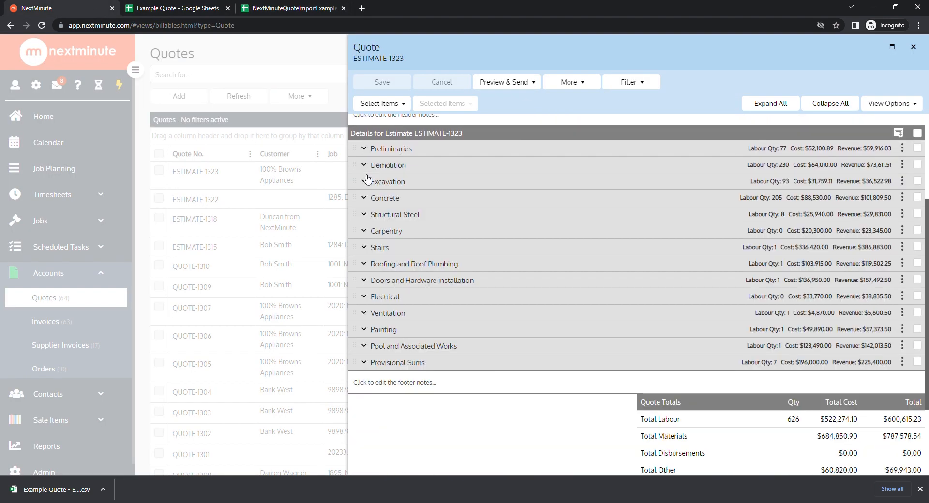
Step: Review the imported estimate's sections with their labour, cost and revenue figures, and the Quote Totals with margin and profit
scroll(368, 179, "down", 1)
scroll(487, 252, "down", 2)
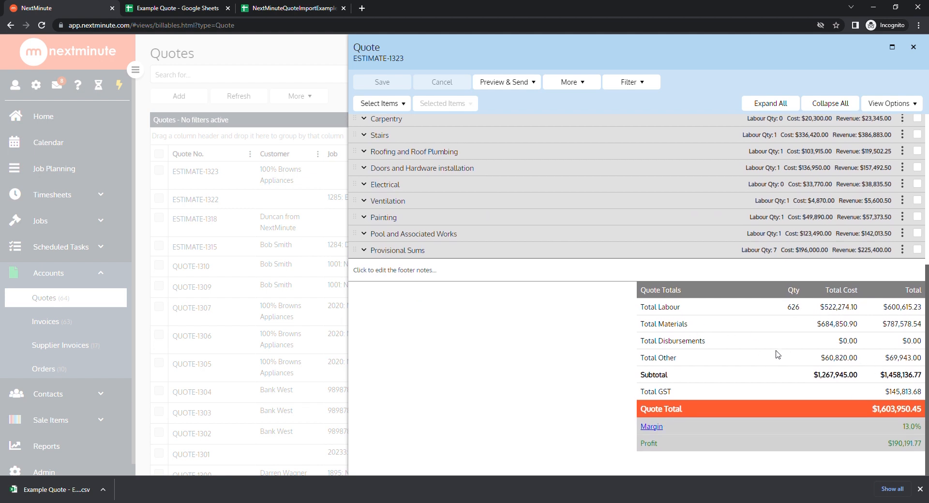
scroll(668, 337, "up", 5)
scroll(672, 334, "down", 3)
scroll(674, 334, "up", 2)
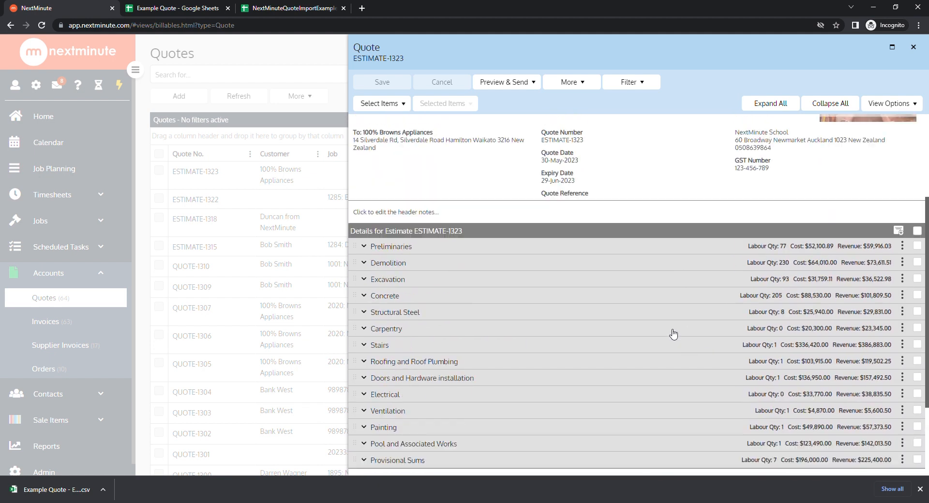
scroll(672, 334, "up", 1)
scroll(670, 335, "down", 2)
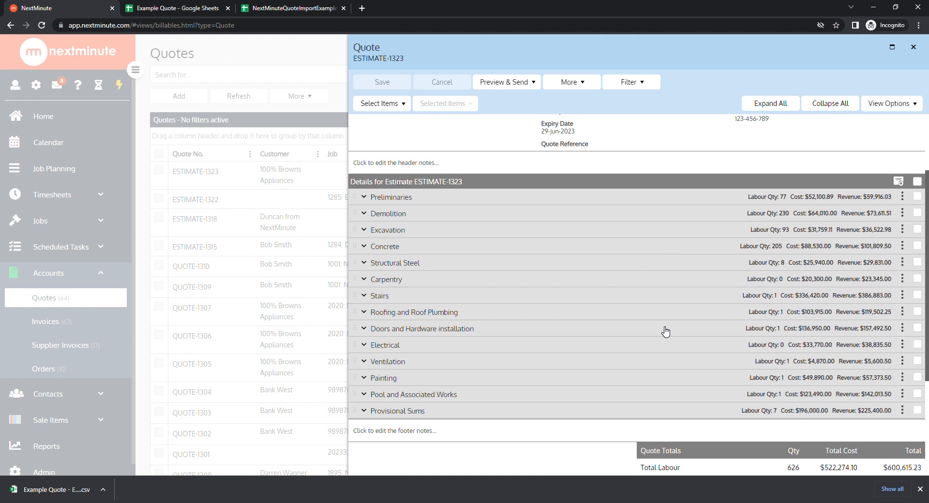
scroll(656, 306, "up", 1)
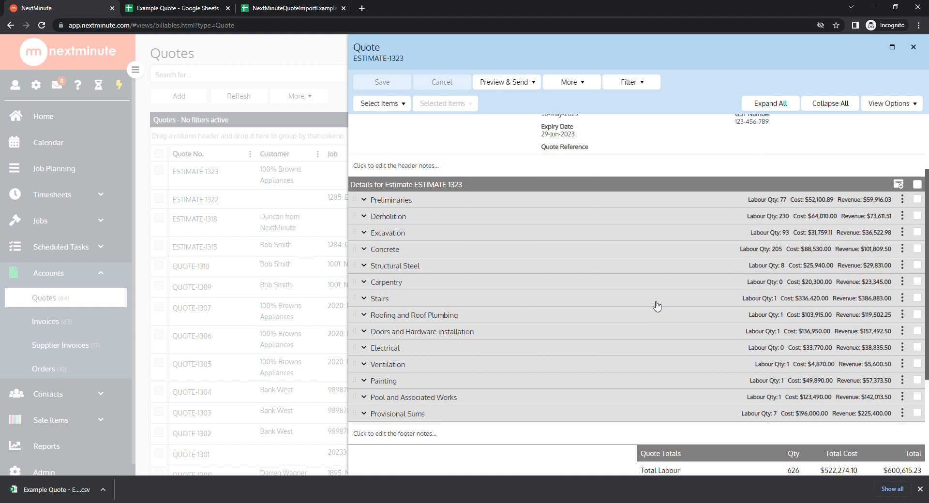
scroll(656, 306, "up", 2)
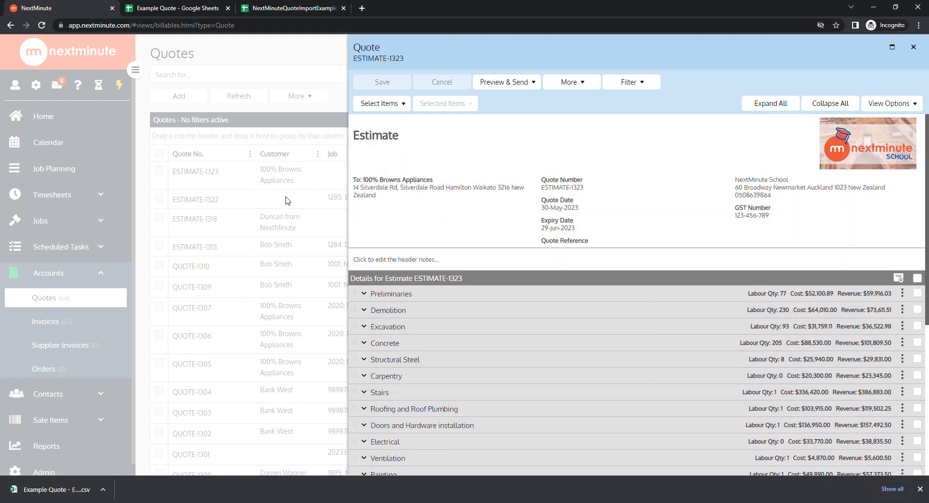